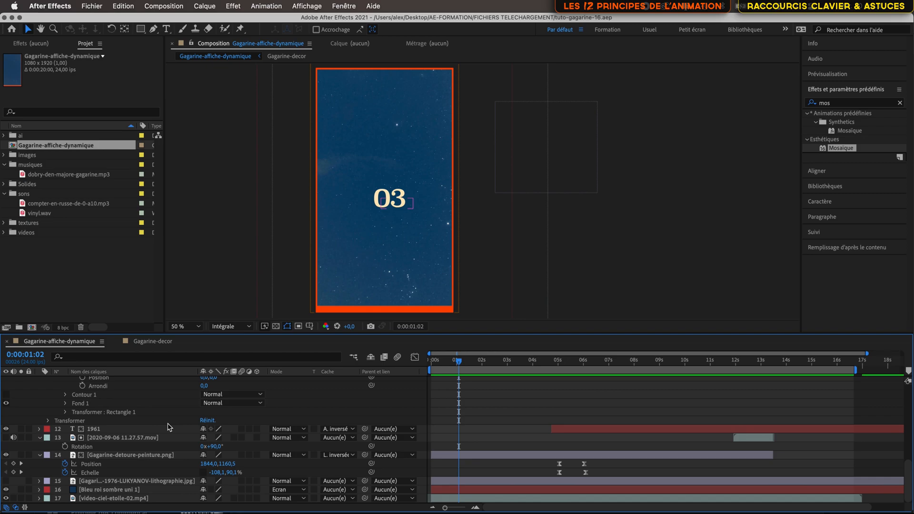
Step: Precompose the dobry-den-majore-gagarine.mp3, Trois, Deux, Un and Zero audio layers into a new composition named Précomp. SONS
{"action": "scroll", "coordinate": [162, 425], "scroll_direction": "up", "scroll_amount": 8}
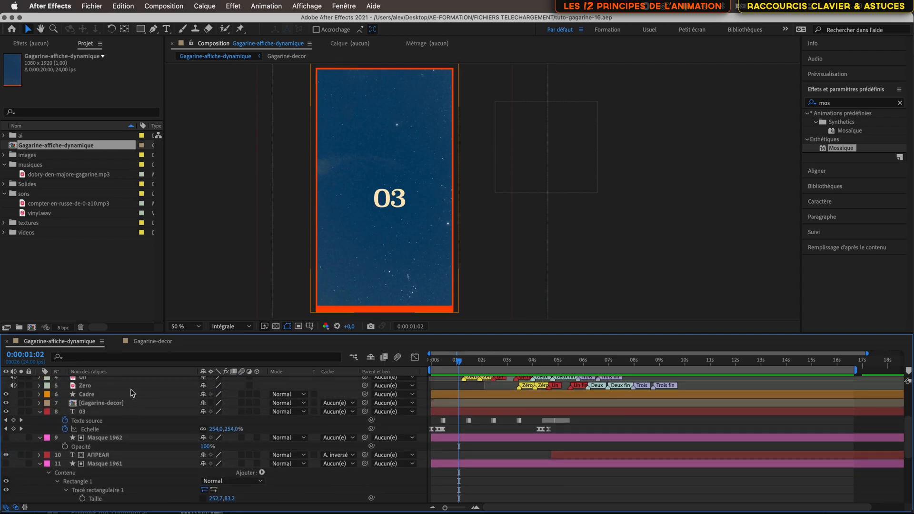
{"action": "scroll", "coordinate": [133, 401], "scroll_direction": "up", "scroll_amount": 5}
{"action": "scroll", "coordinate": [133, 400], "scroll_direction": "up", "scroll_amount": 2}
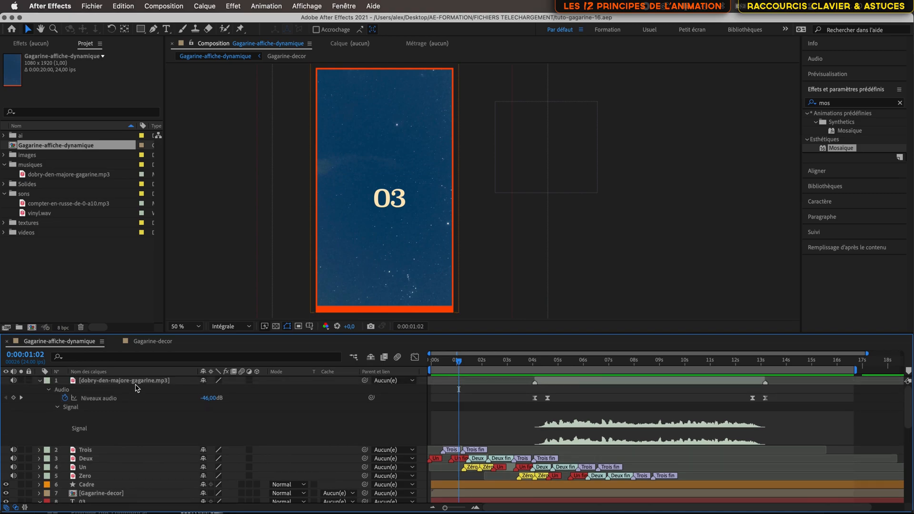
{"action": "left_click", "coordinate": [134, 381]}
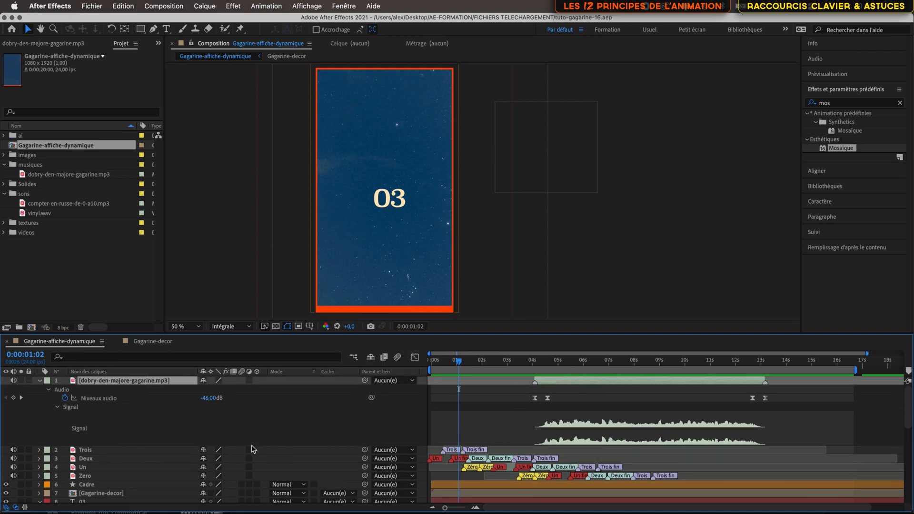
{"action": "left_click", "coordinate": [112, 476], "text": "shift"}
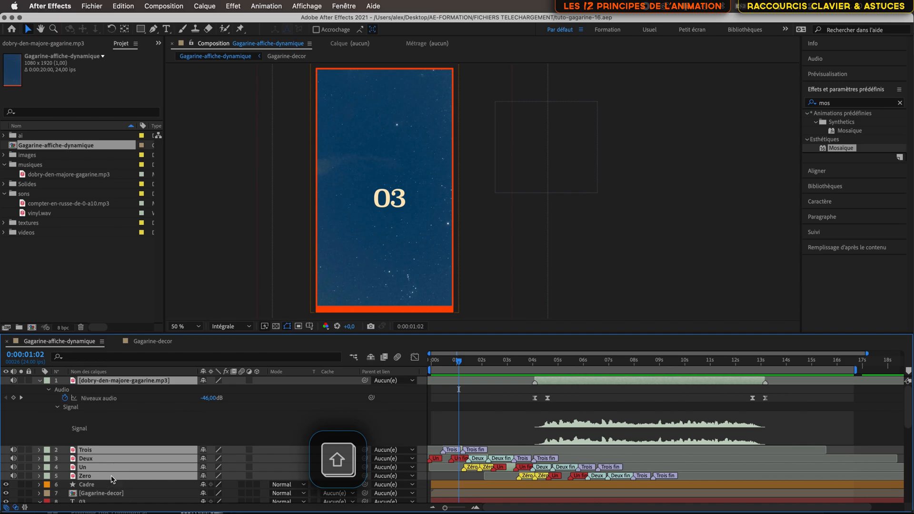
{"action": "right_click", "coordinate": [149, 383]}
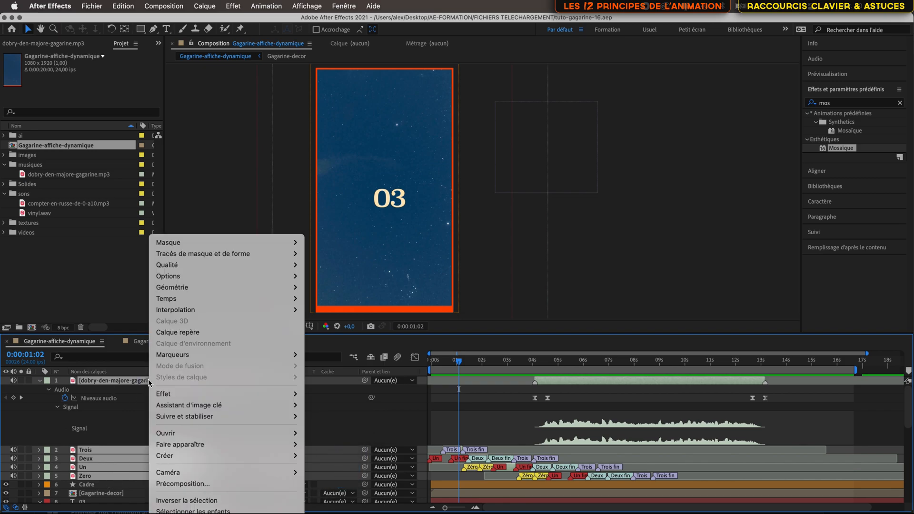
{"action": "left_click", "coordinate": [184, 485]}
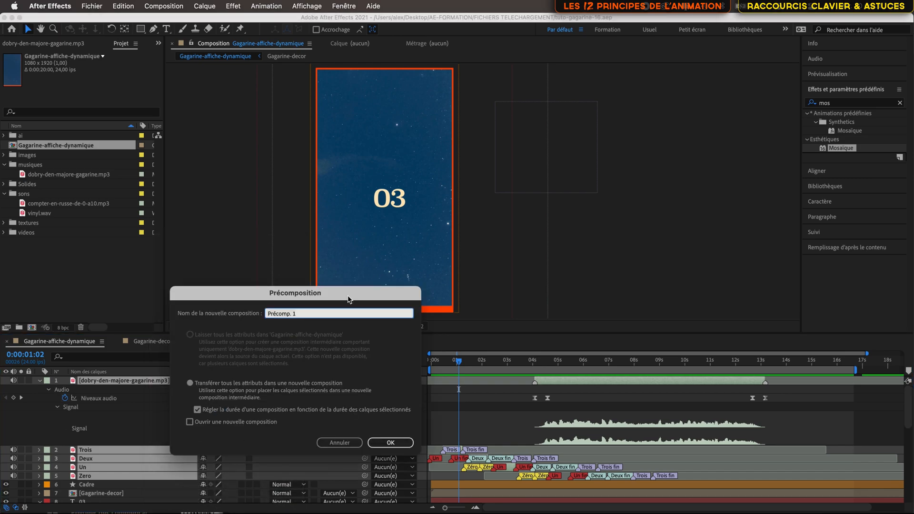
{"action": "left_click_drag", "start_coordinate": [347, 299], "coordinate": [414, 199]}
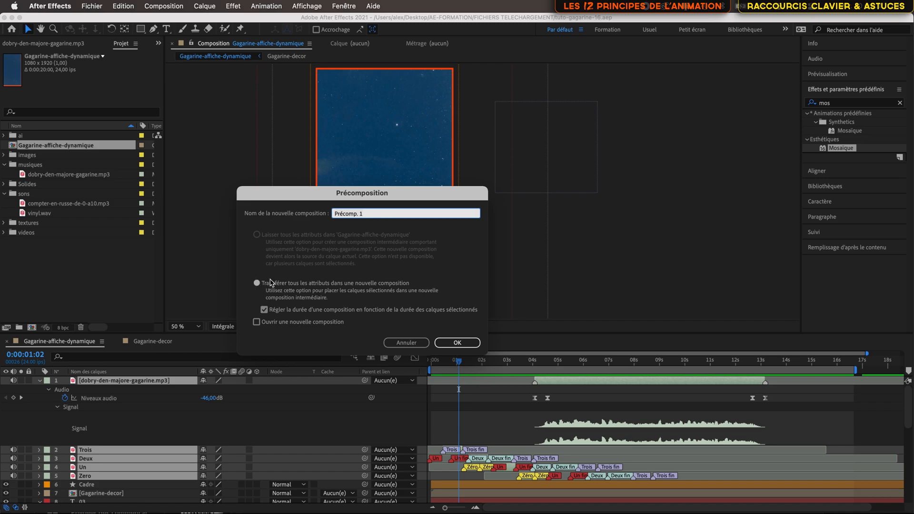
{"action": "left_click", "coordinate": [381, 214]}
{"action": "left_click", "coordinate": [459, 343]}
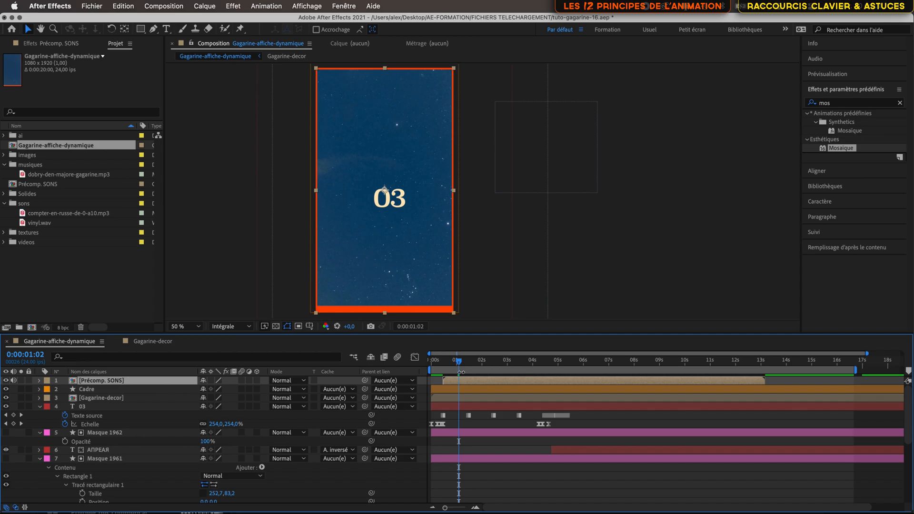
Step: Set the label colour of the Précomp. SONS layer to Bleu-vert
{"action": "left_click", "coordinate": [48, 383]}
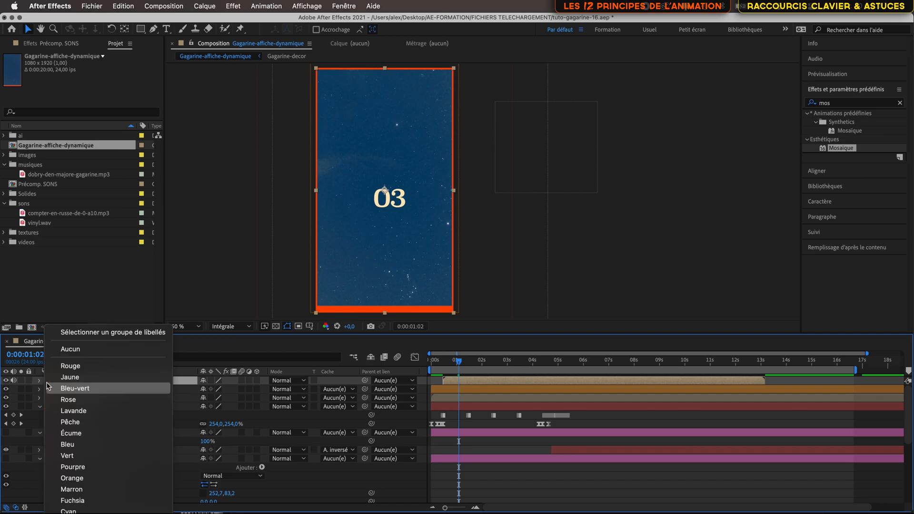
{"action": "left_click", "coordinate": [100, 389]}
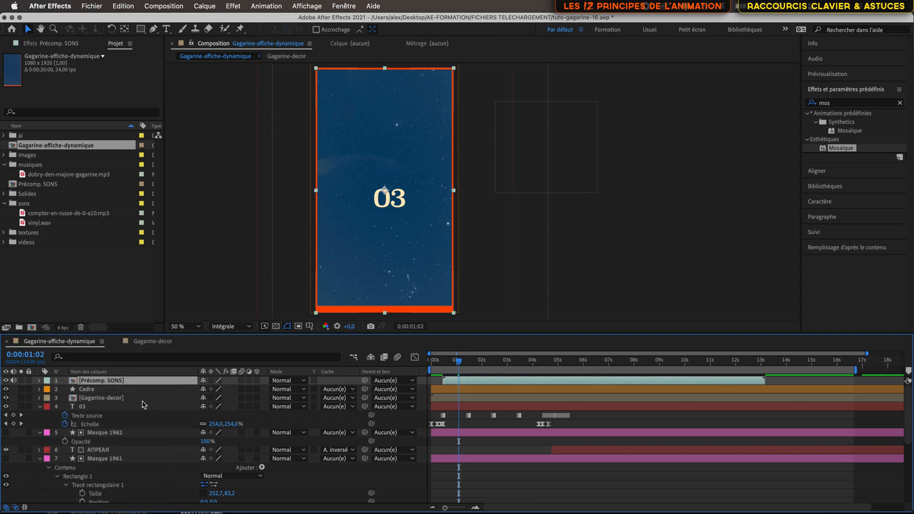
{"action": "left_click_drag", "start_coordinate": [463, 360], "coordinate": [459, 365]}
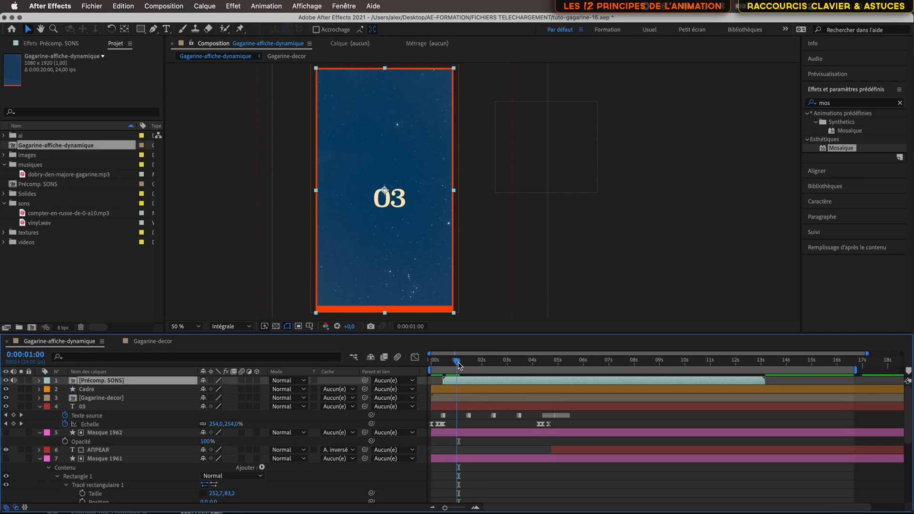
Step: Set the audio level of the Précomp. SONS layer to -5 dB and preview the sound near the start of the composition
{"action": "left_click", "coordinate": [39, 381]}
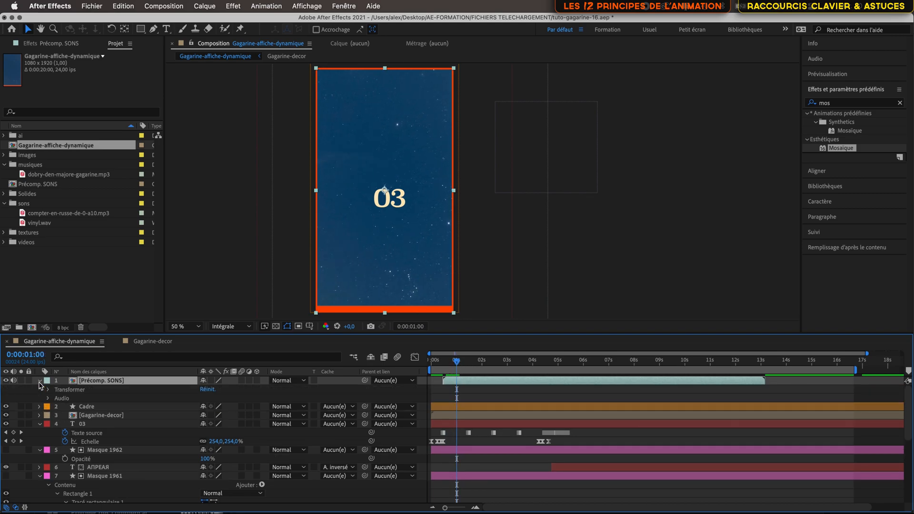
{"action": "left_click", "coordinate": [48, 398]}
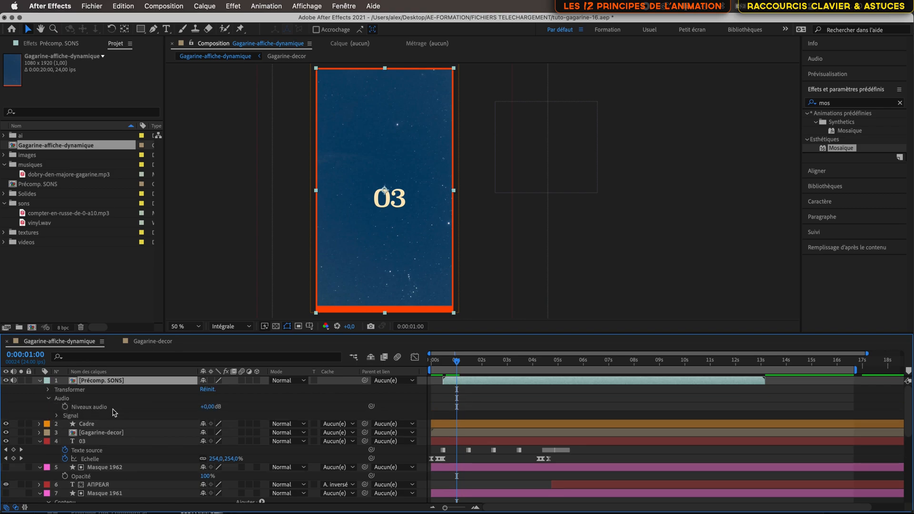
{"action": "left_click_drag", "start_coordinate": [457, 364], "coordinate": [437, 364]}
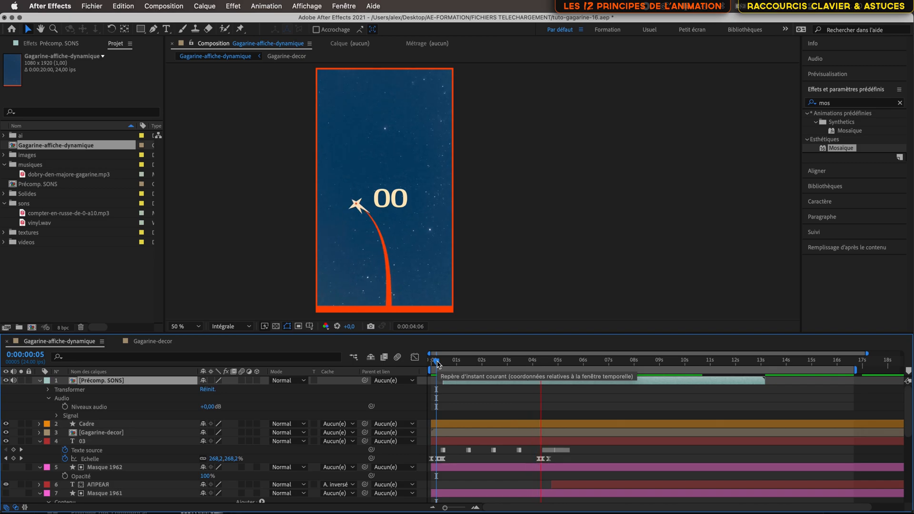
{"action": "left_click_drag", "start_coordinate": [437, 364], "coordinate": [464, 366]}
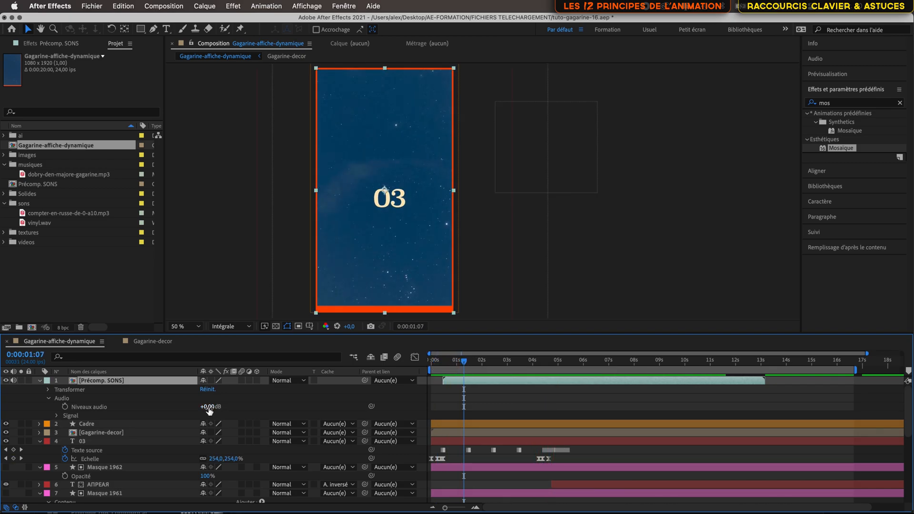
{"action": "left_click_drag", "start_coordinate": [208, 409], "coordinate": [206, 410]}
{"action": "left_click_drag", "start_coordinate": [463, 360], "coordinate": [447, 362]}
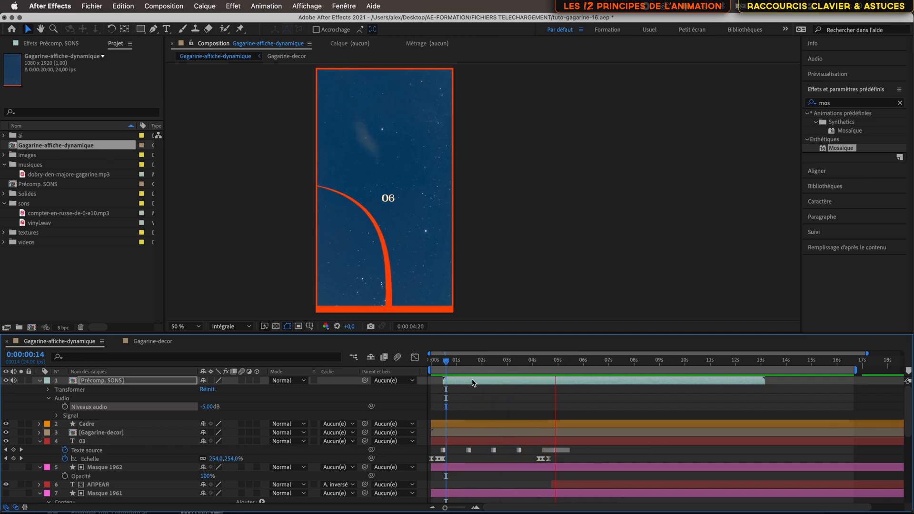
{"action": "left_click_drag", "start_coordinate": [447, 364], "coordinate": [443, 365]}
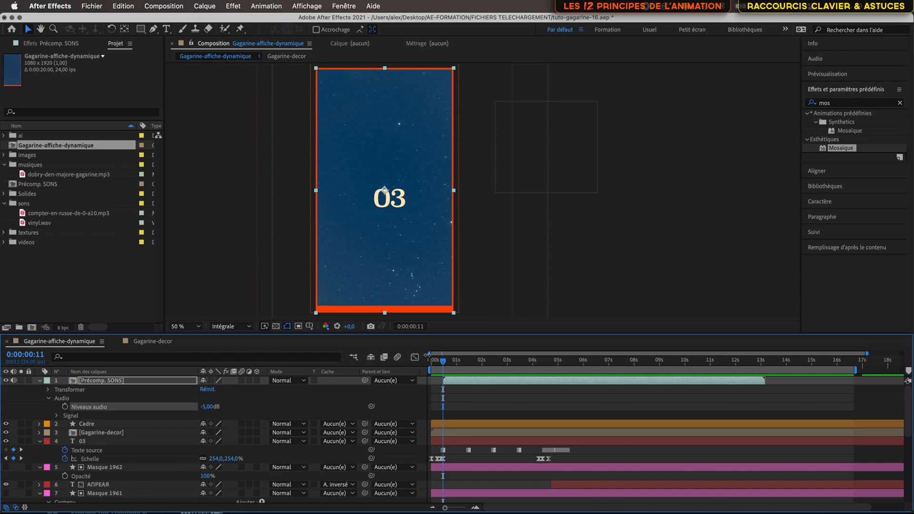
{"action": "left_click_drag", "start_coordinate": [443, 363], "coordinate": [455, 365]}
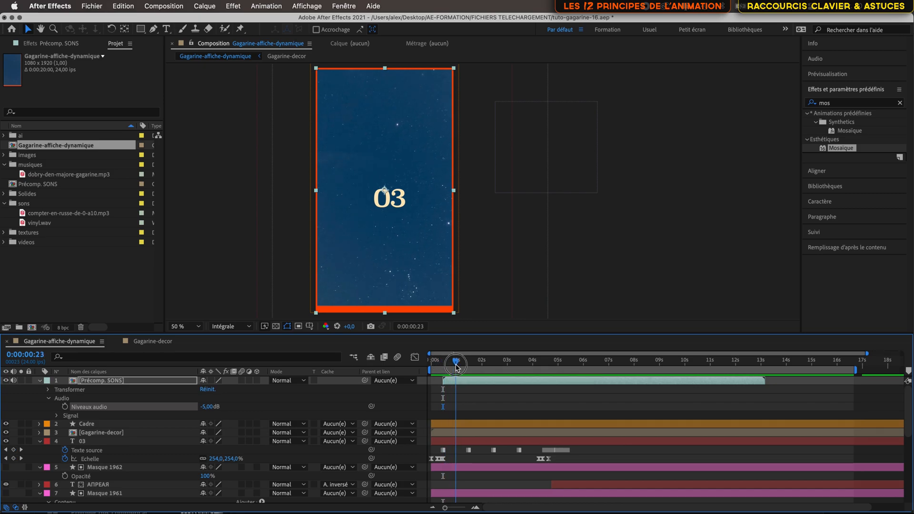
{"action": "left_click", "coordinate": [130, 381]}
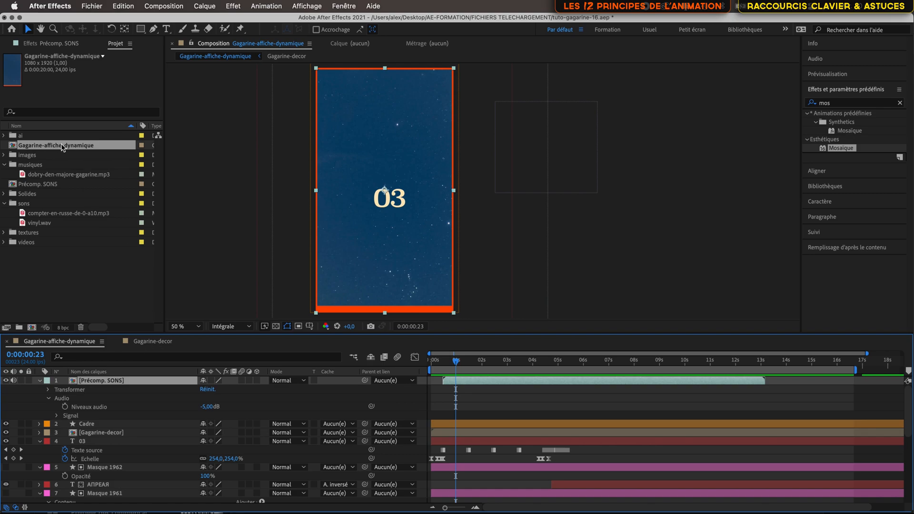
Step: In the Gagarine-decor composition, move the Masque signature, Signature.BLANC.png and GAGARINE shape layers below the buildings layers, just above Calque 1
{"action": "double_click", "coordinate": [132, 434]}
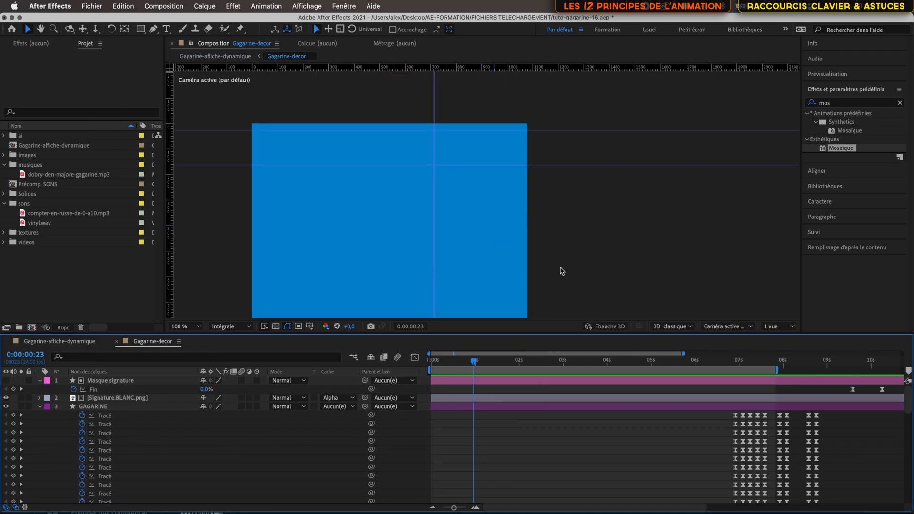
{"action": "mouse_move", "coordinate": [474, 364]}
{"action": "left_mouse_down"}
{"action": "mouse_move", "coordinate": [685, 381]}
{"action": "mouse_move", "coordinate": [796, 407]}
{"action": "mouse_move", "coordinate": [762, 421]}
{"action": "mouse_move", "coordinate": [771, 419]}
{"action": "left_mouse_up"}
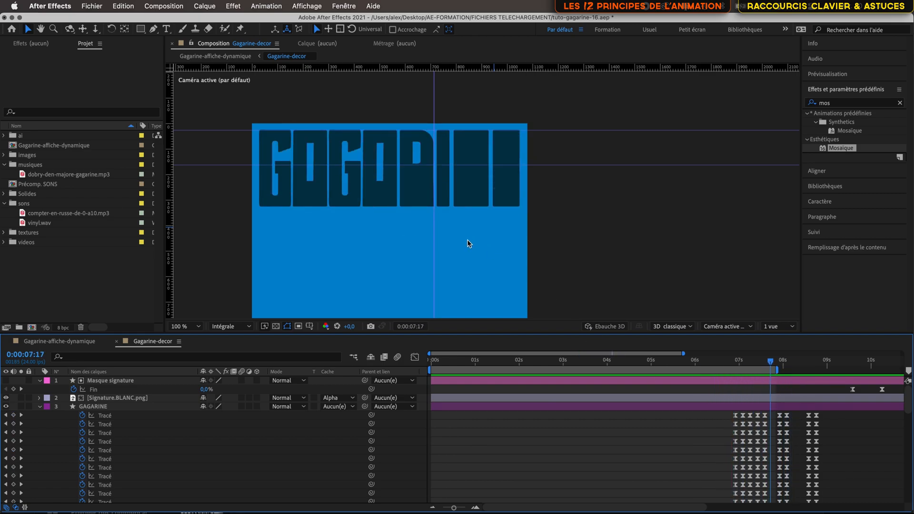
{"action": "scroll", "coordinate": [468, 243], "scroll_direction": "down", "scroll_amount": 6}
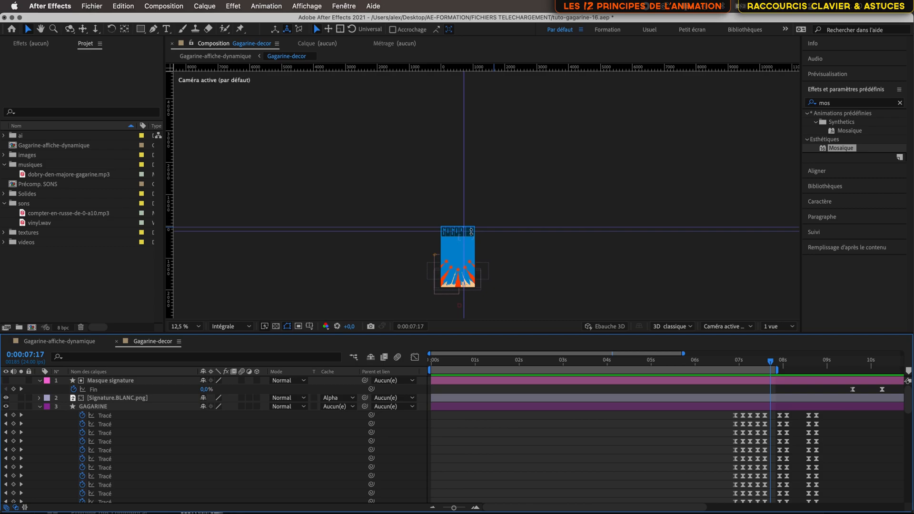
{"action": "scroll", "coordinate": [471, 231], "scroll_direction": "up", "scroll_amount": 1}
{"action": "left_click_drag", "start_coordinate": [470, 268], "coordinate": [387, 182]}
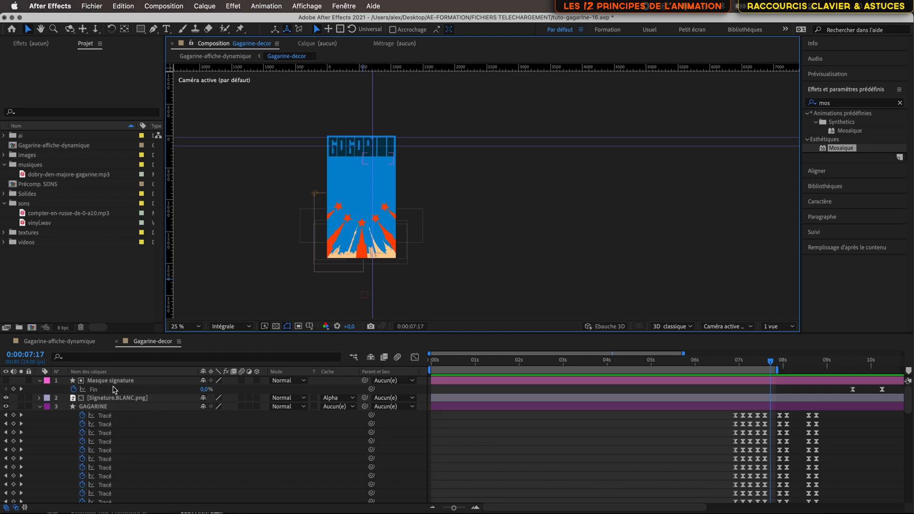
{"action": "left_click", "coordinate": [126, 383]}
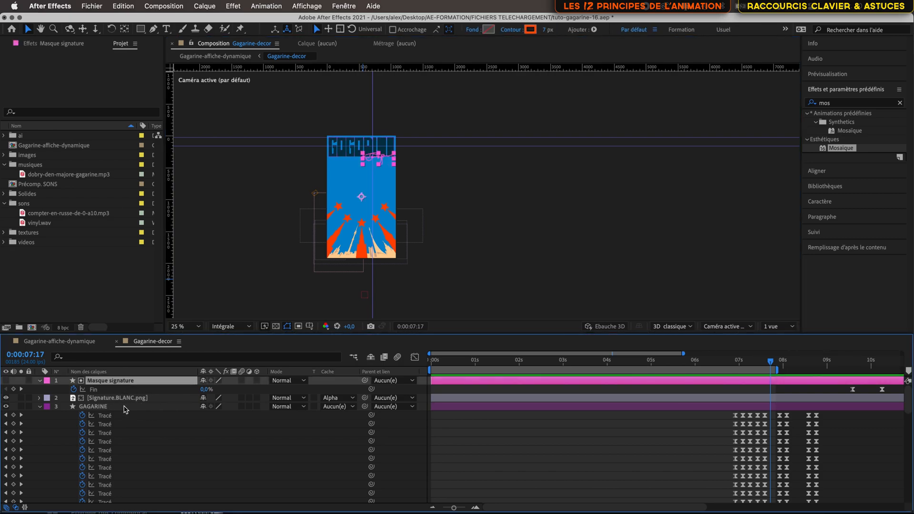
{"action": "left_click", "coordinate": [126, 408], "text": "shift"}
{"action": "scroll", "coordinate": [136, 428], "scroll_direction": "down", "scroll_amount": 3}
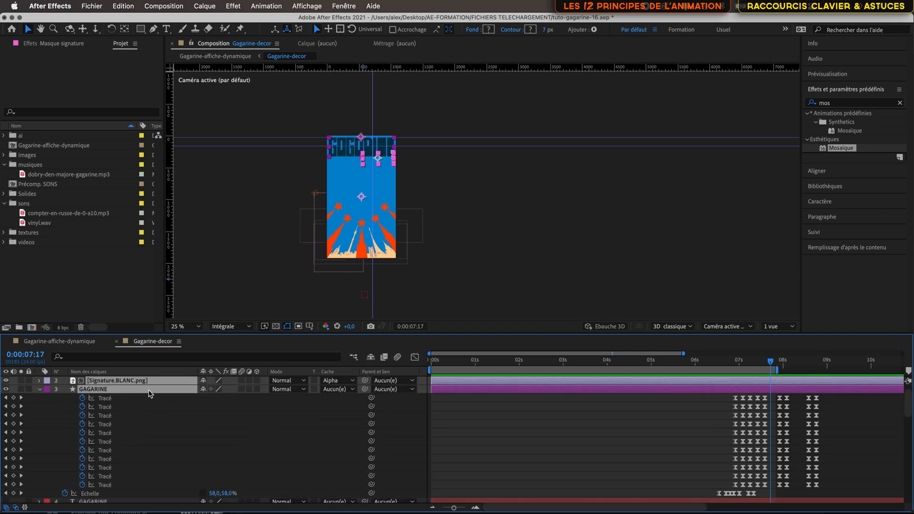
{"action": "left_click_drag", "start_coordinate": [149, 393], "coordinate": [148, 494]}
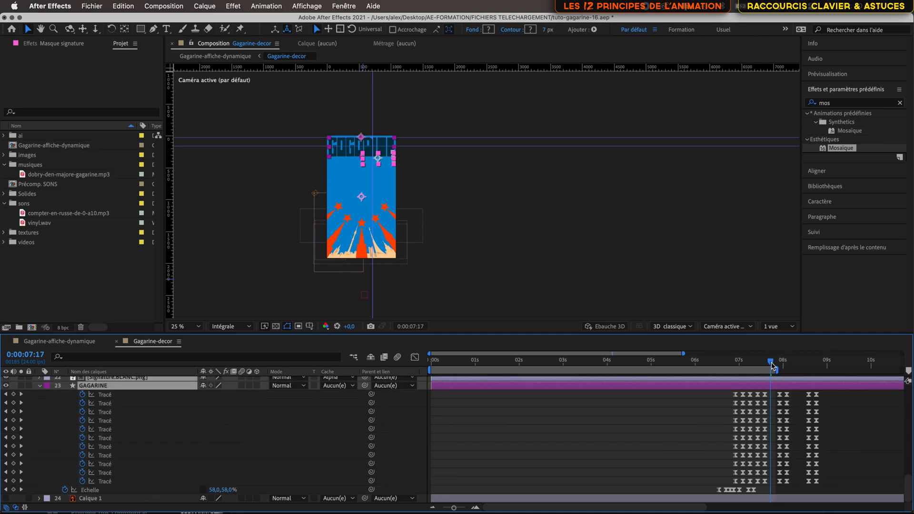
Step: Check the GAGARINE title animation up to 0:00:15:07, and inspect the title and signature up close in Gagarine-affiche-dynamique at 0:00:11:12
{"action": "left_click_drag", "start_coordinate": [772, 365], "coordinate": [867, 372]}
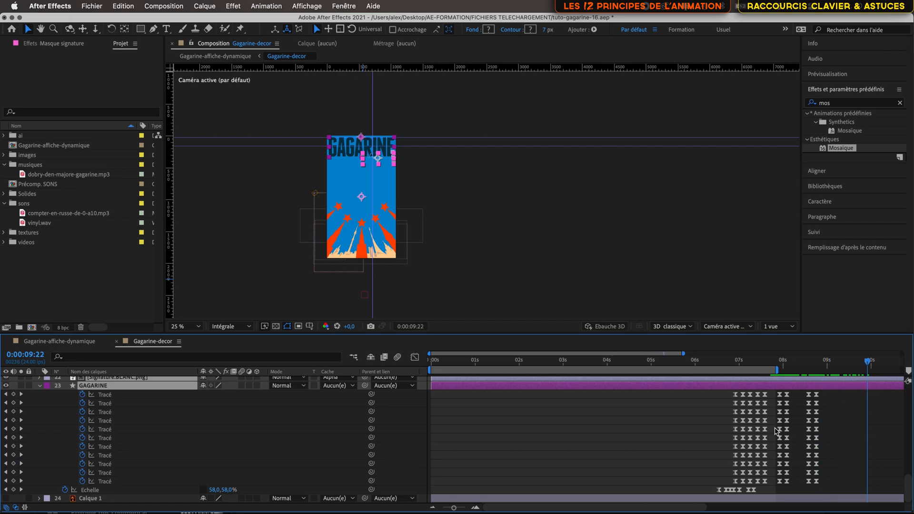
{"action": "scroll", "coordinate": [722, 429], "scroll_direction": "right", "scroll_amount": 6}
{"action": "left_click_drag", "start_coordinate": [625, 364], "coordinate": [859, 410]}
{"action": "key", "text": "Tab"}
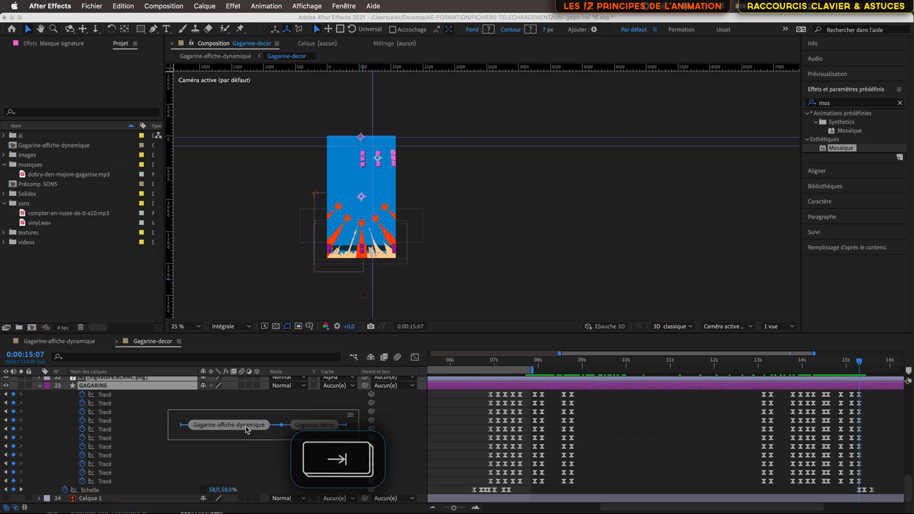
{"action": "left_click", "coordinate": [246, 429]}
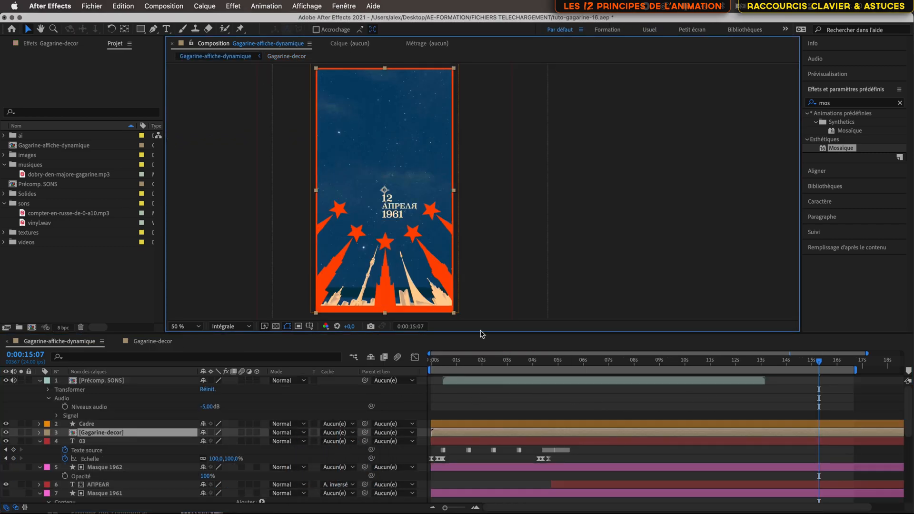
{"action": "mouse_move", "coordinate": [819, 362]}
{"action": "left_mouse_down"}
{"action": "mouse_move", "coordinate": [746, 364]}
{"action": "mouse_move", "coordinate": [830, 384]}
{"action": "mouse_move", "coordinate": [723, 393]}
{"action": "left_mouse_up"}
{"action": "scroll", "coordinate": [495, 149], "scroll_direction": "up", "scroll_amount": 4}
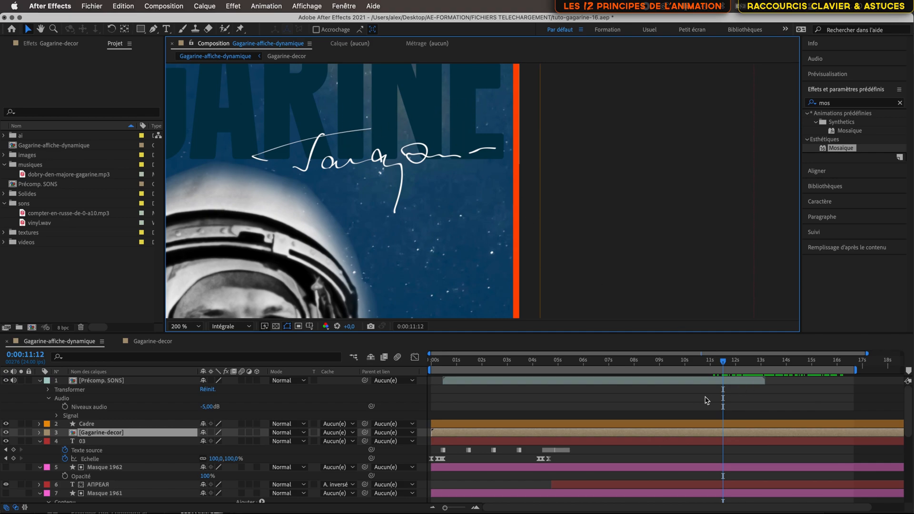
Step: In the Gagarine-decor composition, set the blending mode of the GAGARINE shape layer to Produit
{"action": "key", "text": "Tab"}
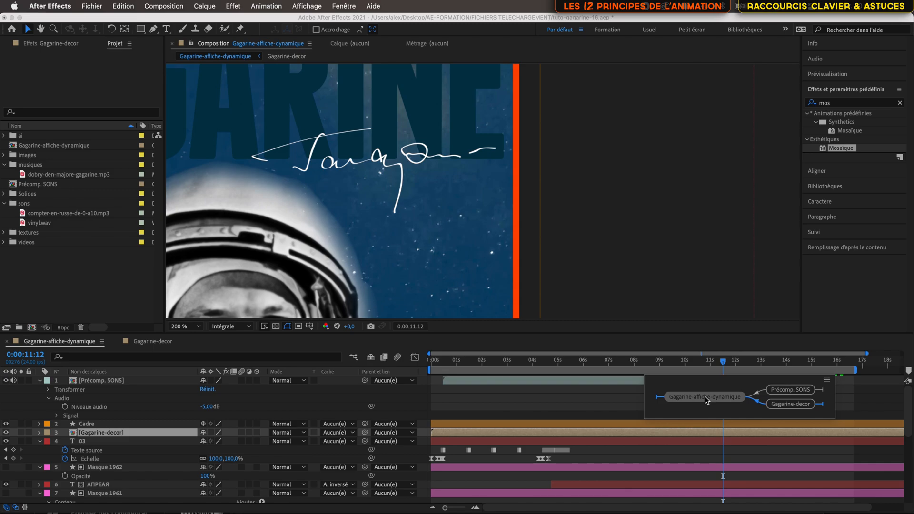
{"action": "left_click", "coordinate": [792, 406]}
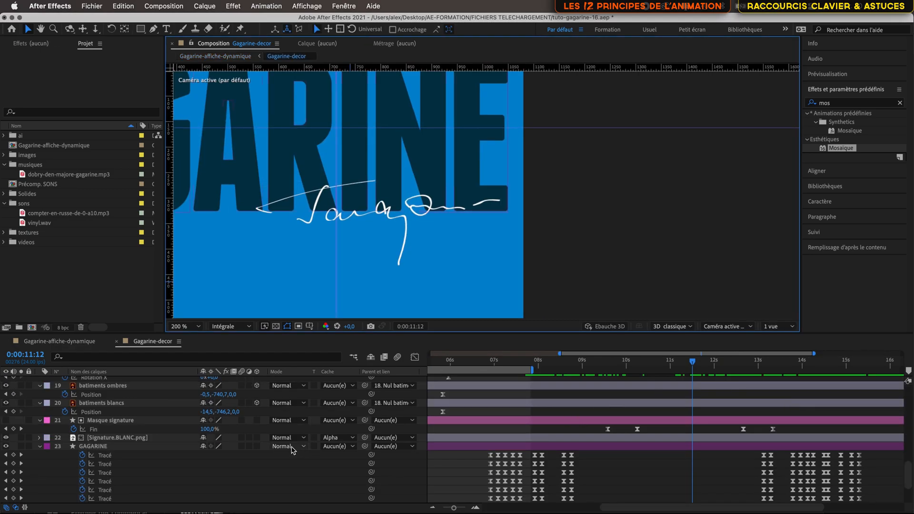
{"action": "left_click", "coordinate": [150, 451]}
{"action": "left_click", "coordinate": [288, 446]}
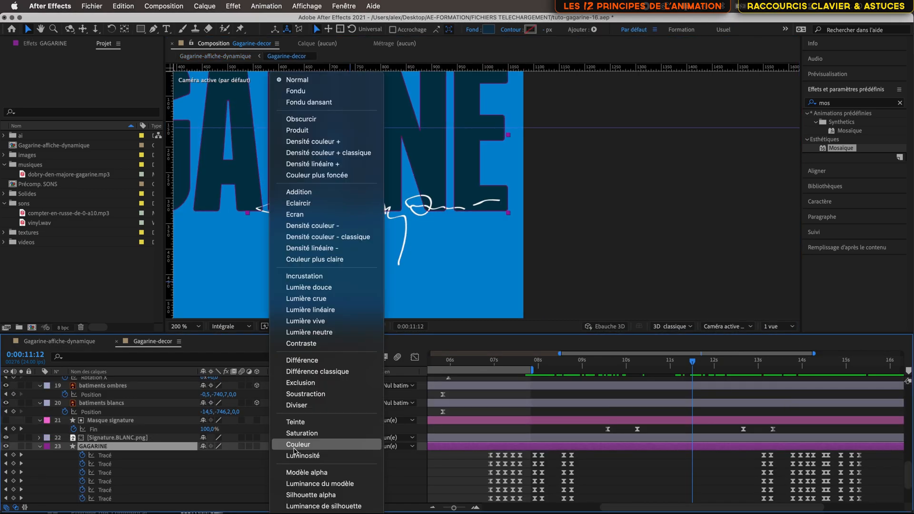
{"action": "left_click", "coordinate": [323, 130]}
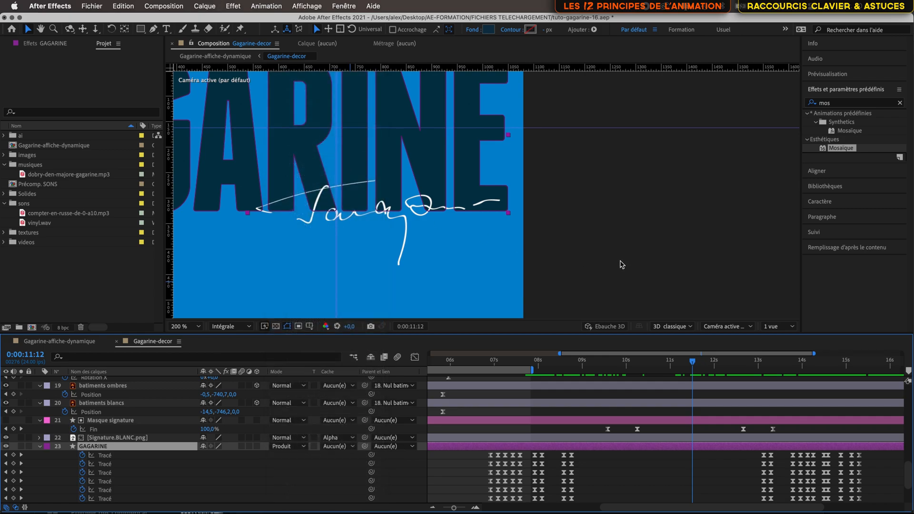
Step: Switch to the Gagarine-affiche-dynamique composition and inspect the title and signature up close at 0:00:11:12
{"action": "key", "text": "Tab"}
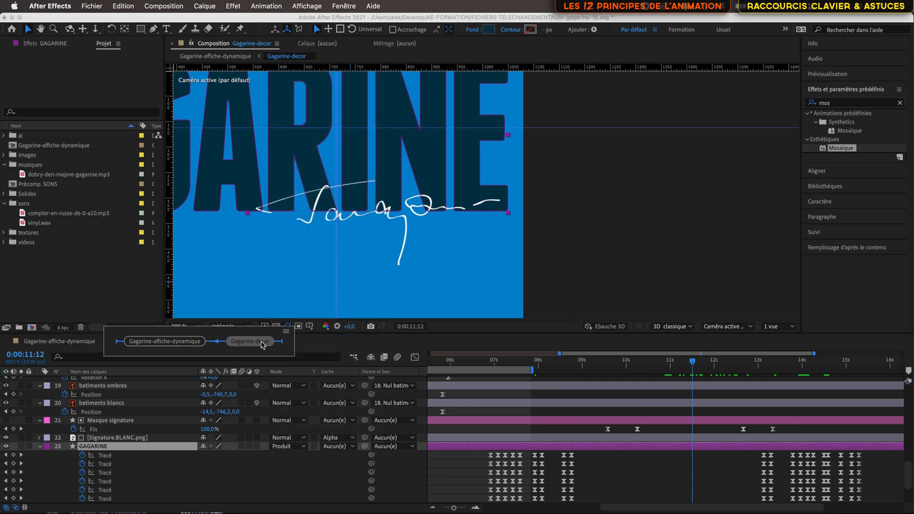
{"action": "left_click", "coordinate": [177, 342]}
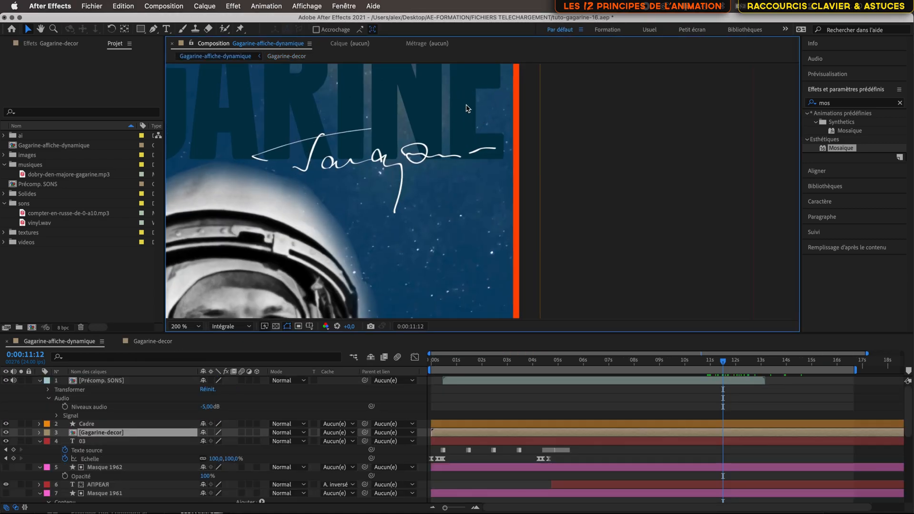
{"action": "scroll", "coordinate": [467, 108], "scroll_direction": "up", "scroll_amount": 2}
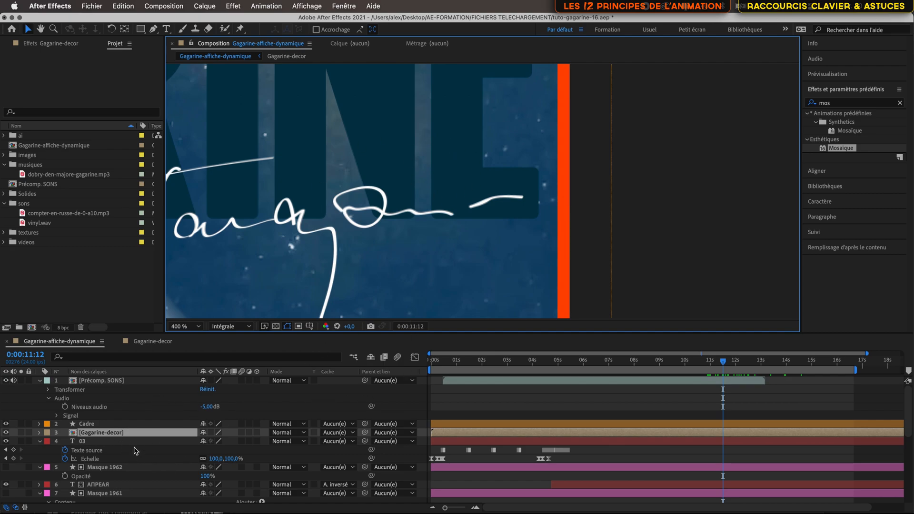
Step: Try the Produit blending mode on the Gagarine-decor layer, compare the whole poster, and undo the mode change
{"action": "left_click", "coordinate": [291, 433]}
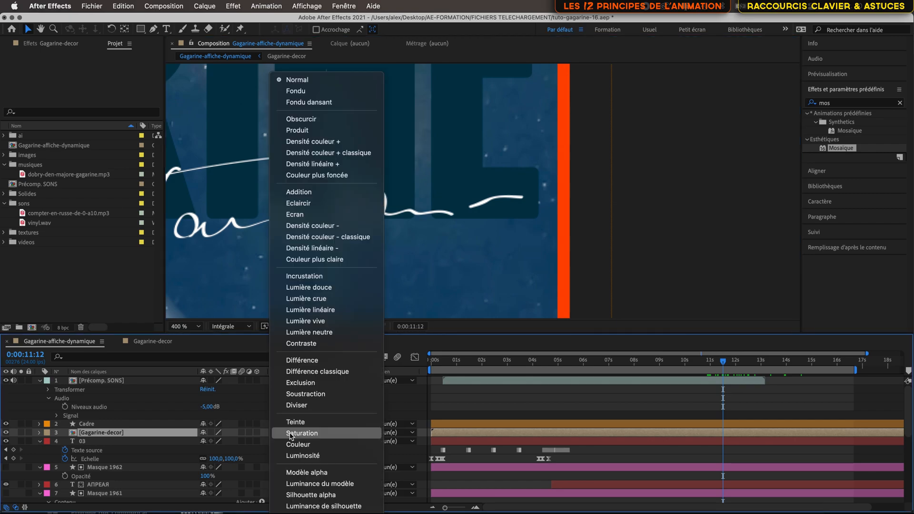
{"action": "left_click", "coordinate": [318, 131]}
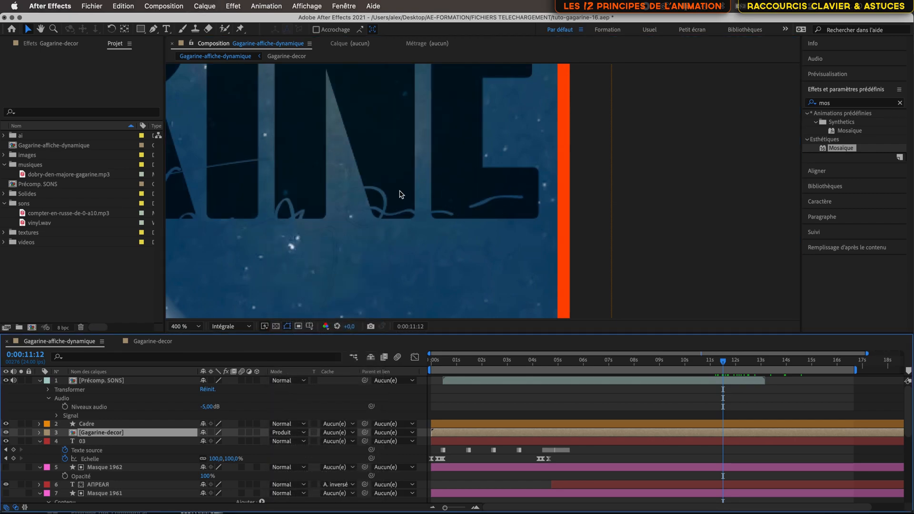
{"action": "scroll", "coordinate": [433, 221], "scroll_direction": "down", "scroll_amount": 3}
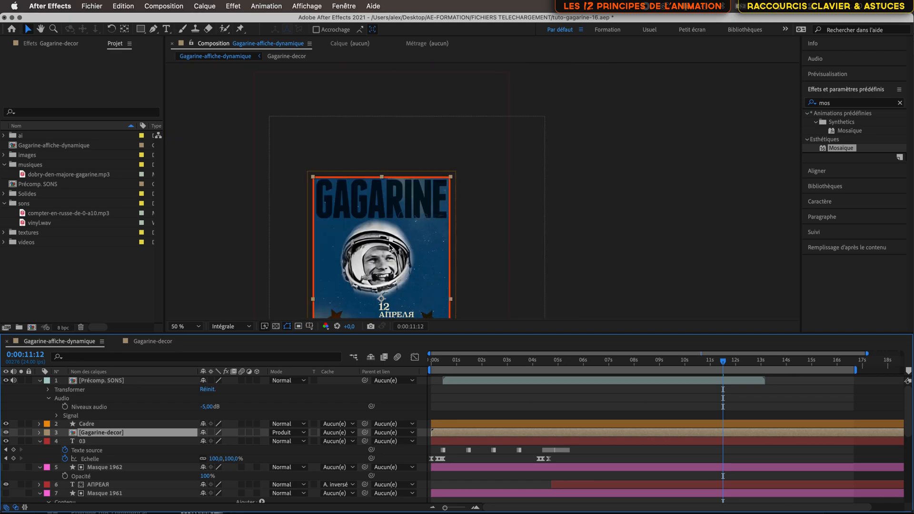
{"action": "key", "text": "super+z"}
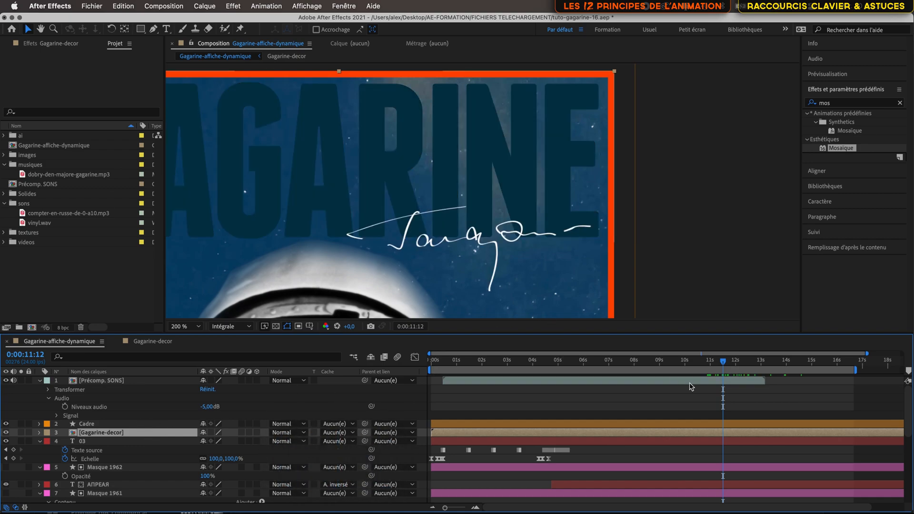
Step: Move the GAGARINE shape layer from Gagarine-decor into Gagarine-affiche-dynamique, directly above the LUKYANOV lithographie layer
{"action": "left_click", "coordinate": [158, 342]}
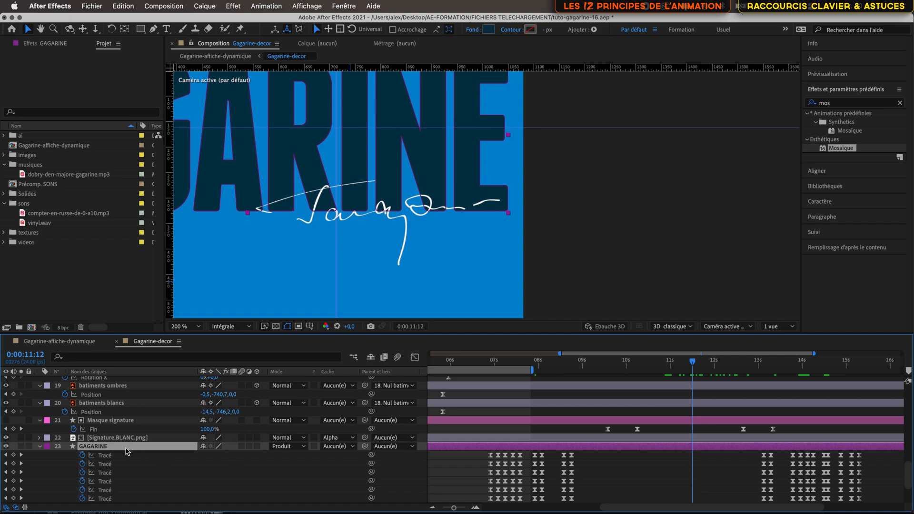
{"action": "key", "text": "Delete"}
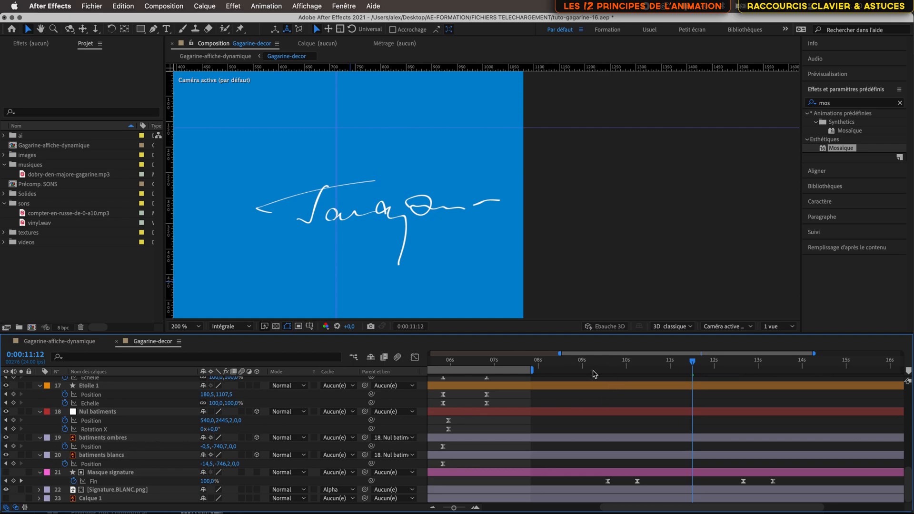
{"action": "left_click", "coordinate": [90, 344]}
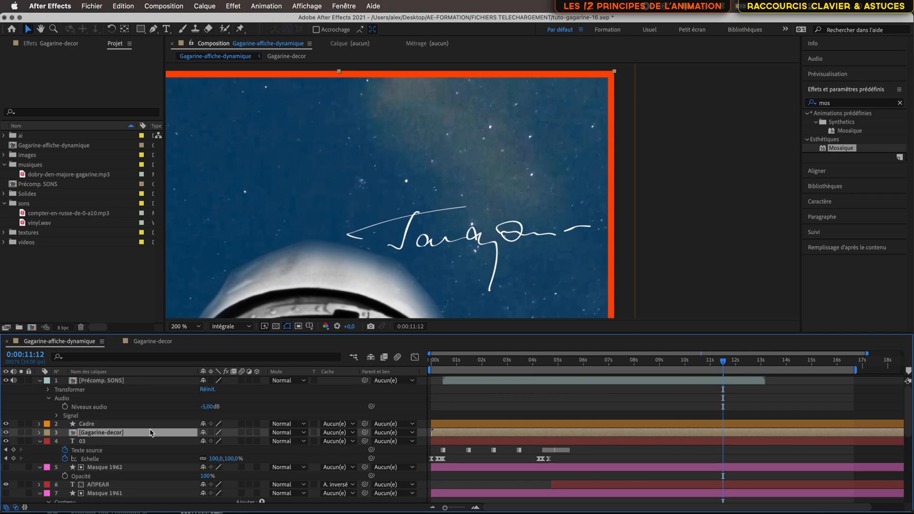
{"action": "scroll", "coordinate": [155, 439], "scroll_direction": "down", "scroll_amount": 3}
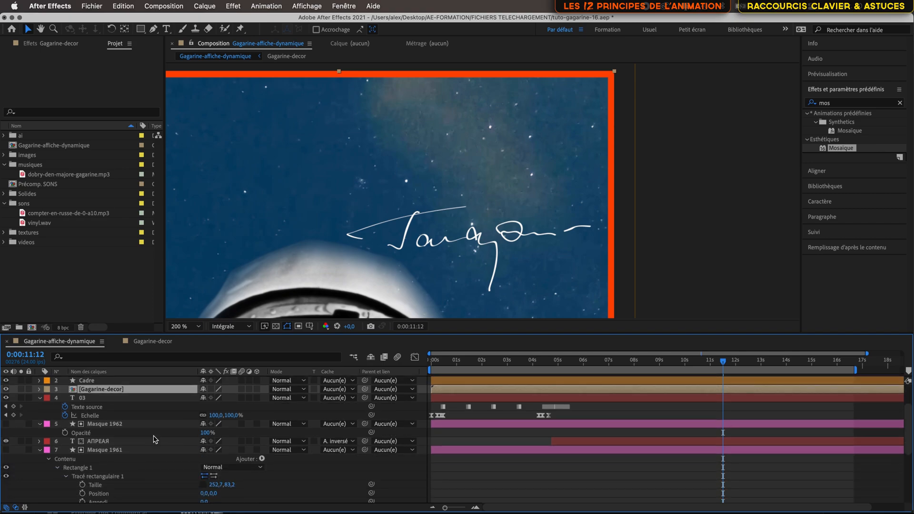
{"action": "scroll", "coordinate": [155, 439], "scroll_direction": "down", "scroll_amount": 8}
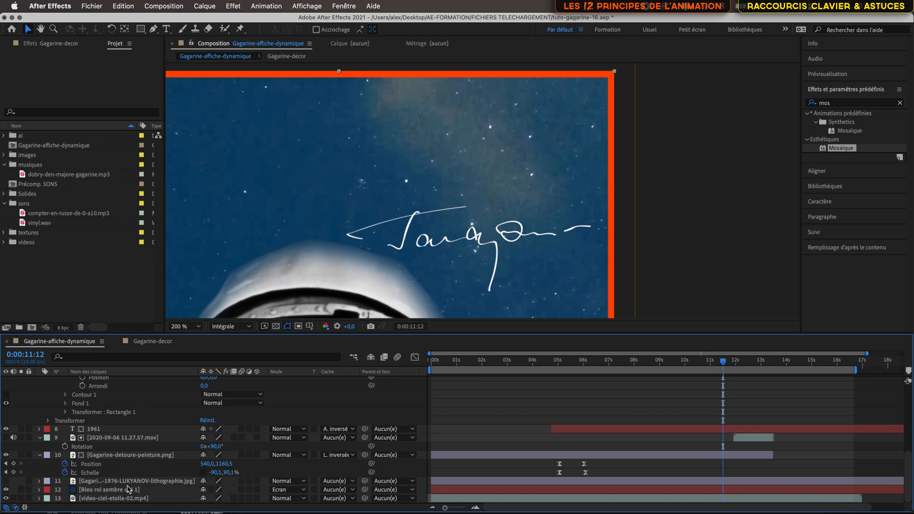
{"action": "left_click", "coordinate": [142, 481]}
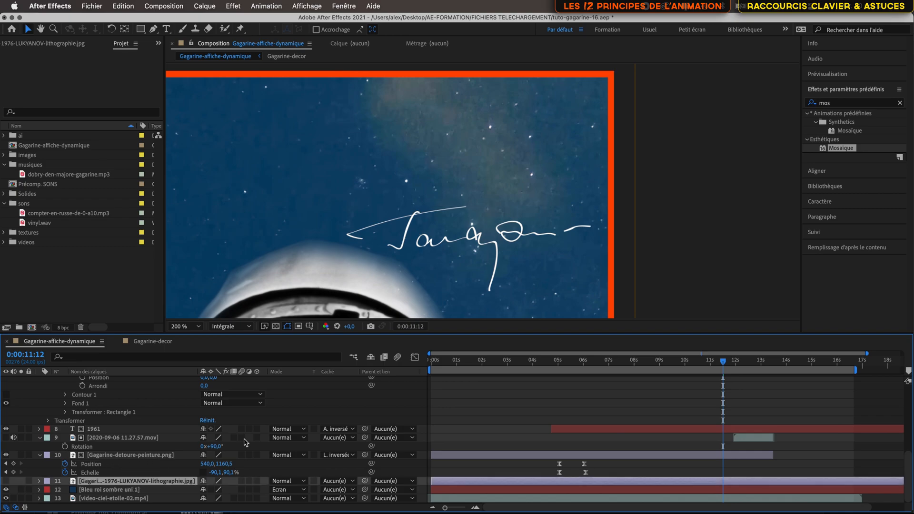
{"action": "key", "text": "super+v"}
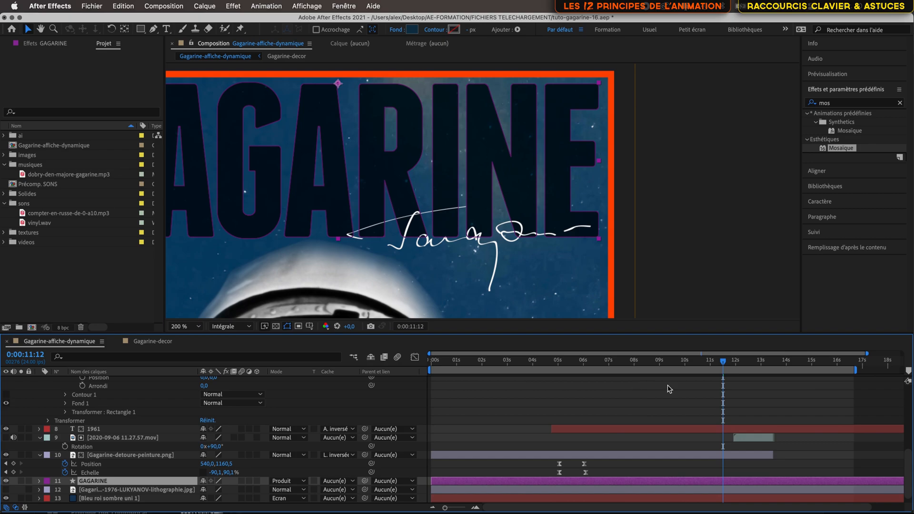
Step: Check the title at 0:00:06:14 and 0:00:12:22, and set the GAGARINE shape's fill colour to 3D7A99
{"action": "mouse_move", "coordinate": [723, 364]}
{"action": "left_mouse_down"}
{"action": "mouse_move", "coordinate": [633, 364]}
{"action": "mouse_move", "coordinate": [826, 369]}
{"action": "mouse_move", "coordinate": [783, 381]}
{"action": "mouse_move", "coordinate": [598, 378]}
{"action": "left_mouse_up"}
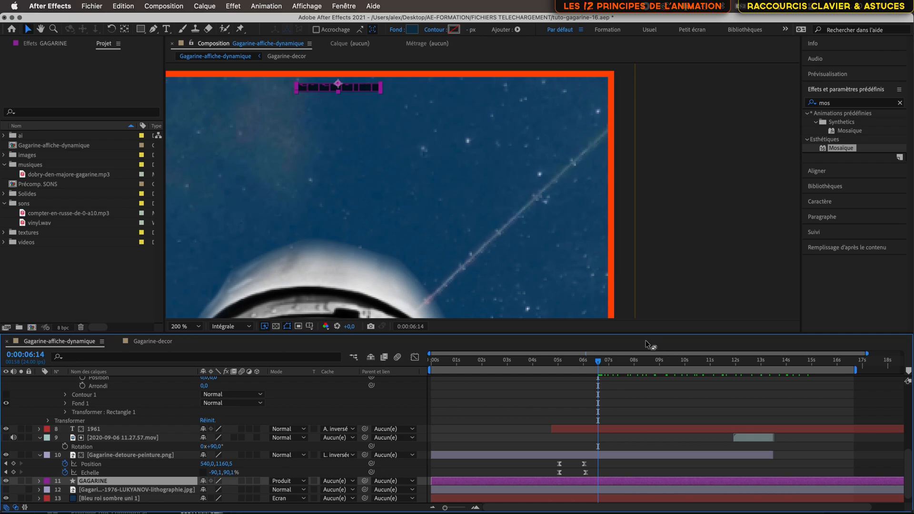
{"action": "mouse_move", "coordinate": [598, 363]}
{"action": "left_mouse_down"}
{"action": "mouse_move", "coordinate": [785, 380]}
{"action": "mouse_move", "coordinate": [758, 378]}
{"action": "left_mouse_up"}
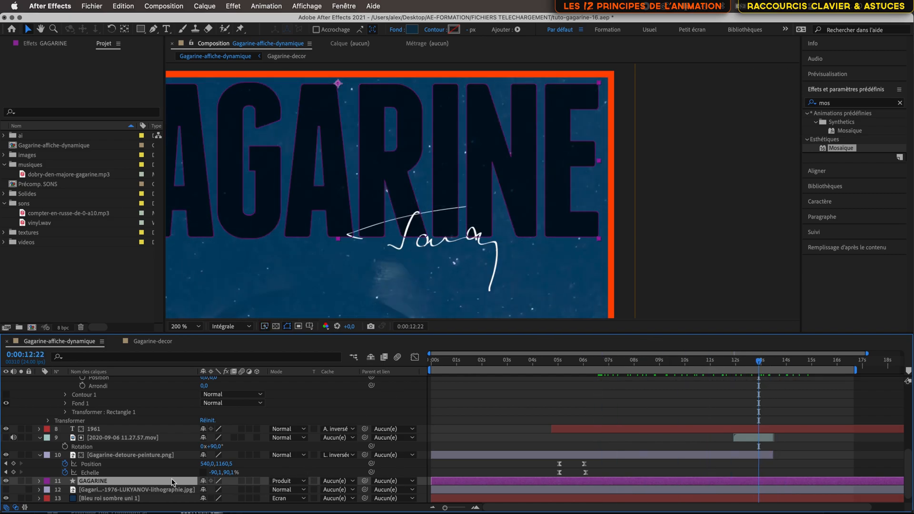
{"action": "left_click", "coordinate": [412, 29]}
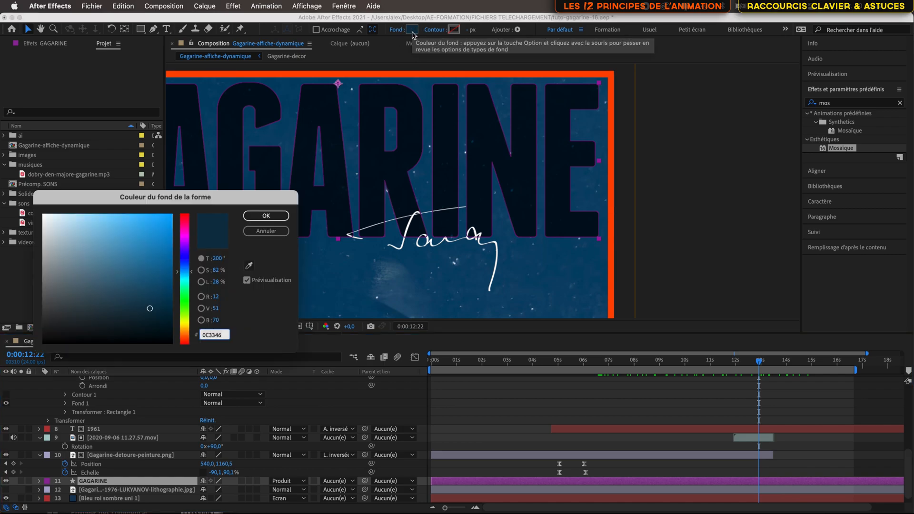
{"action": "mouse_move", "coordinate": [130, 293]}
{"action": "left_mouse_down"}
{"action": "mouse_move", "coordinate": [138, 276]}
{"action": "mouse_move", "coordinate": [164, 263]}
{"action": "mouse_move", "coordinate": [152, 254]}
{"action": "mouse_move", "coordinate": [148, 274]}
{"action": "mouse_move", "coordinate": [135, 261]}
{"action": "mouse_move", "coordinate": [120, 266]}
{"action": "left_mouse_up"}
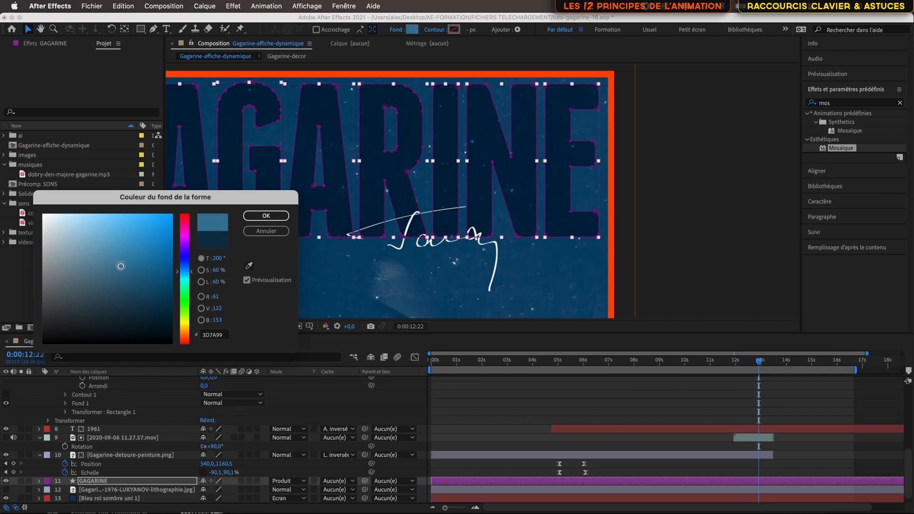
{"action": "left_click", "coordinate": [266, 216]}
{"action": "left_click", "coordinate": [494, 201]}
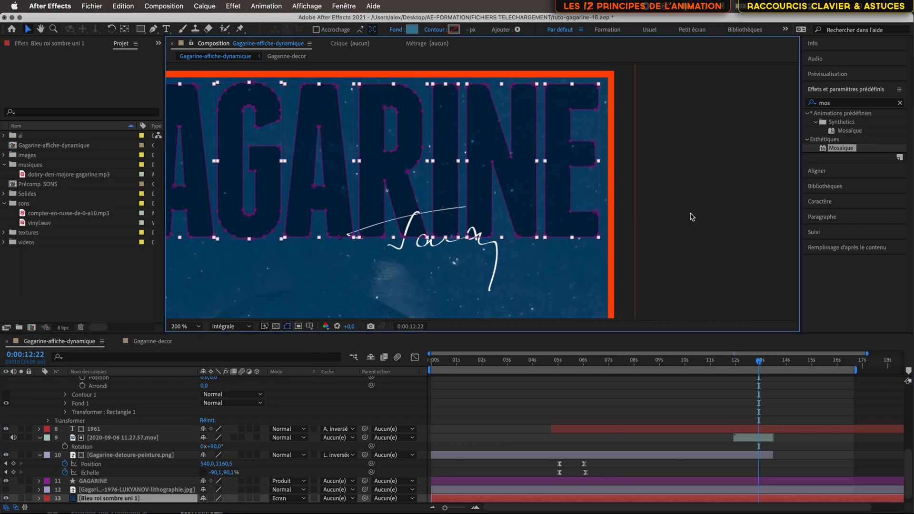
Step: Examine the whole poster at 0:00:10:01 and review the layer stack of Gagarine-affiche-dynamique
{"action": "scroll", "coordinate": [493, 201], "scroll_direction": "down", "scroll_amount": 4}
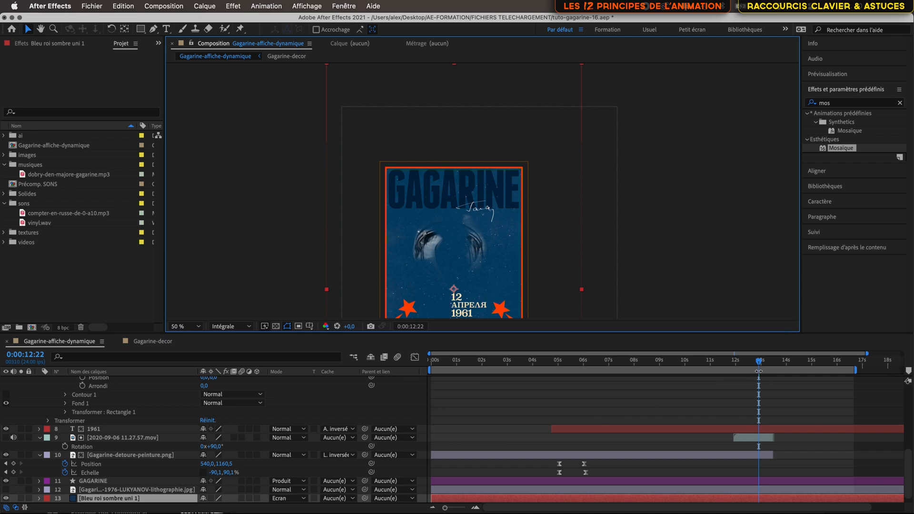
{"action": "left_click_drag", "start_coordinate": [759, 364], "coordinate": [686, 377]}
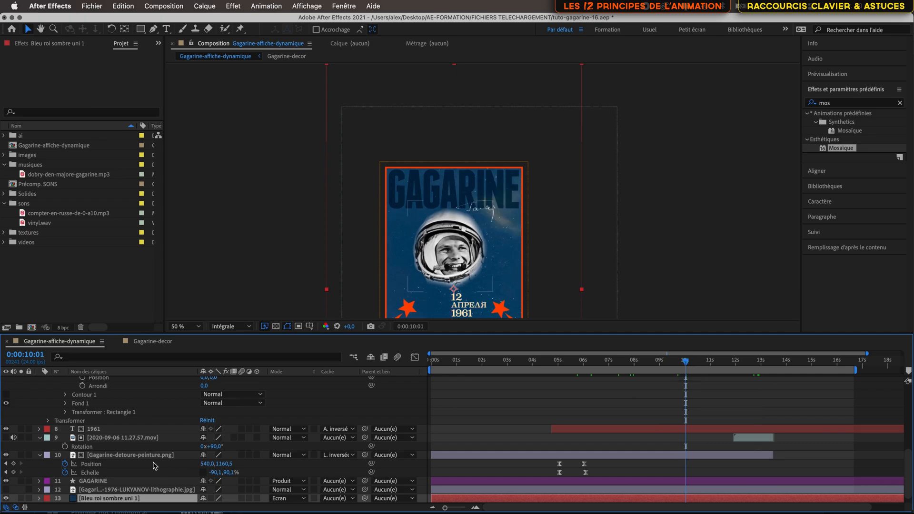
{"action": "scroll", "coordinate": [95, 442], "scroll_direction": "up", "scroll_amount": 10}
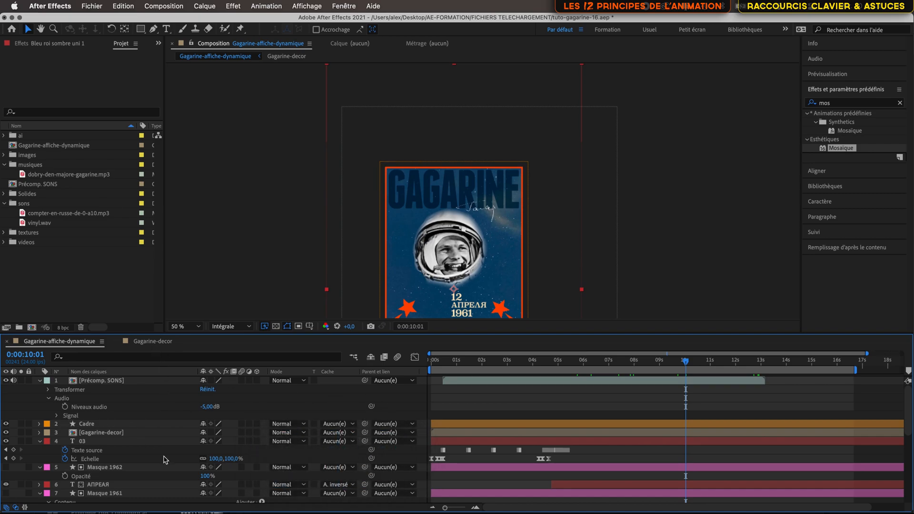
{"action": "scroll", "coordinate": [164, 459], "scroll_direction": "down", "scroll_amount": 3}
{"action": "scroll", "coordinate": [164, 460], "scroll_direction": "down", "scroll_amount": 5}
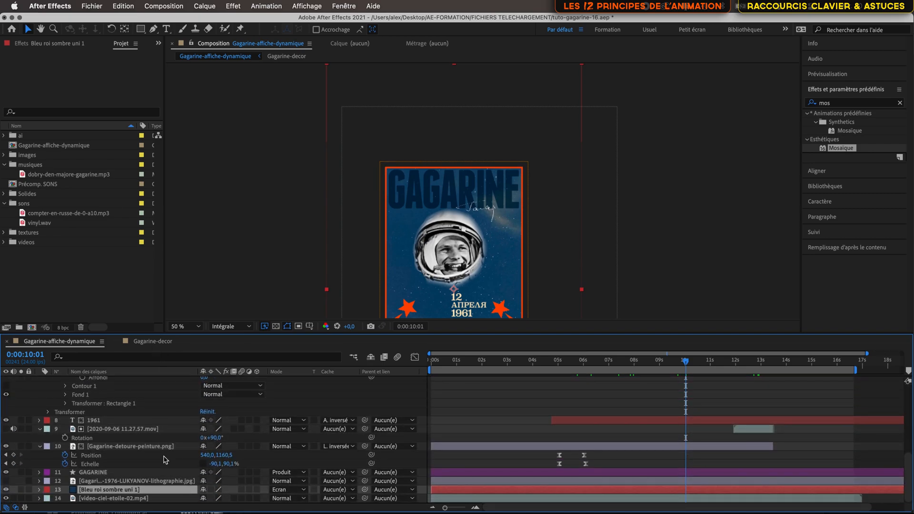
{"action": "scroll", "coordinate": [164, 459], "scroll_direction": "up", "scroll_amount": 8}
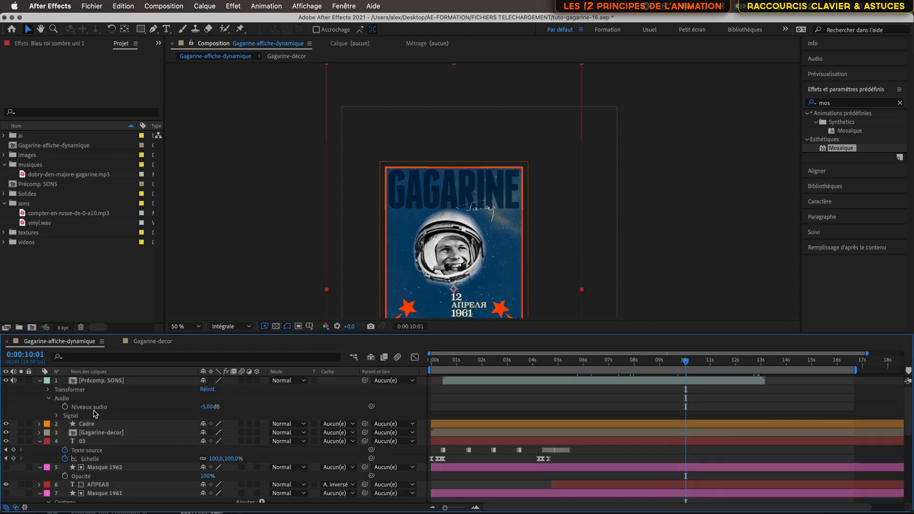
Step: Examine the Cadre frame layer and check the countdown against the sky background at 0:00:01:04 and 0:00:02:18
{"action": "left_click", "coordinate": [119, 424]}
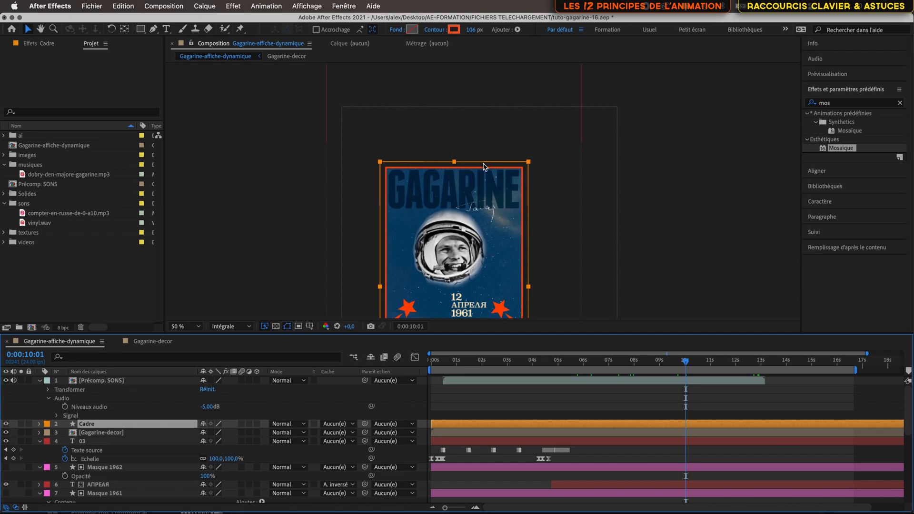
{"action": "left_click", "coordinate": [460, 375]}
{"action": "mouse_move", "coordinate": [460, 374]}
{"action": "left_mouse_down"}
{"action": "mouse_move", "coordinate": [428, 371]}
{"action": "mouse_move", "coordinate": [462, 370]}
{"action": "left_mouse_up"}
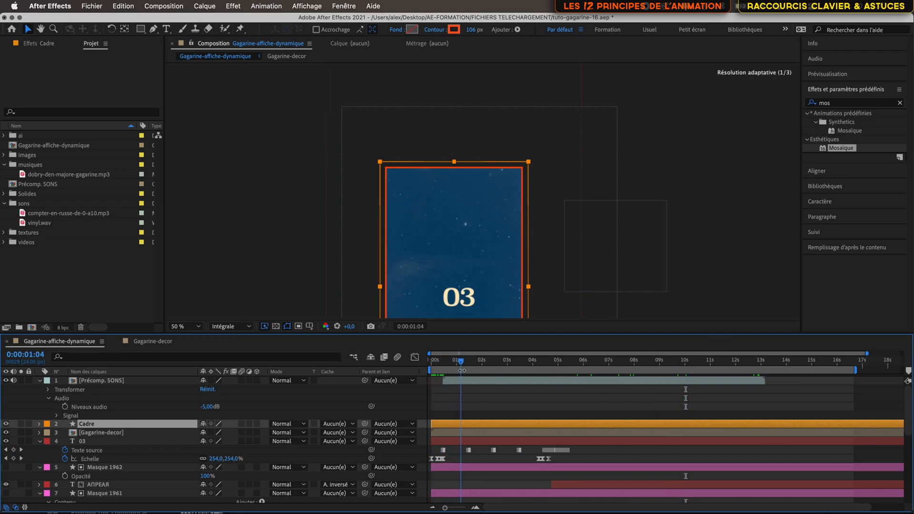
{"action": "scroll", "coordinate": [238, 452], "scroll_direction": "down", "scroll_amount": 10}
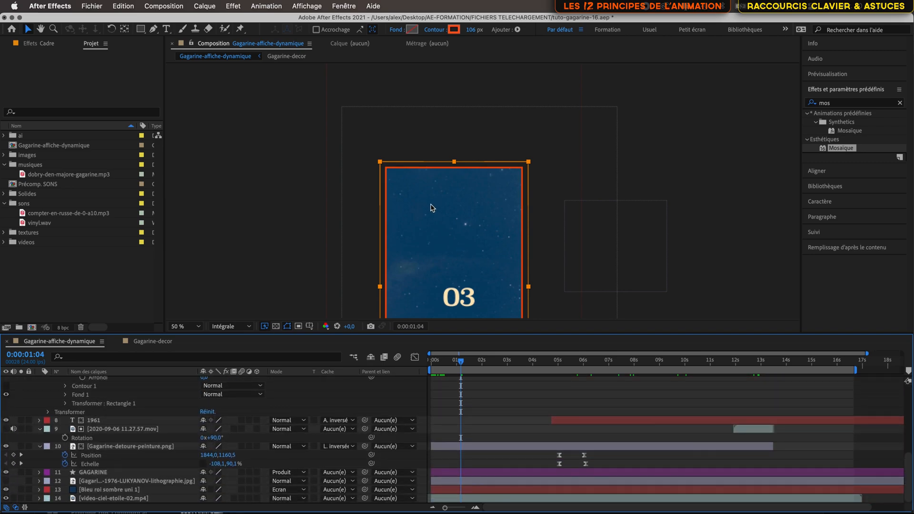
{"action": "left_click_drag", "start_coordinate": [457, 244], "coordinate": [351, 143]}
{"action": "left_click_drag", "start_coordinate": [463, 364], "coordinate": [504, 367]}
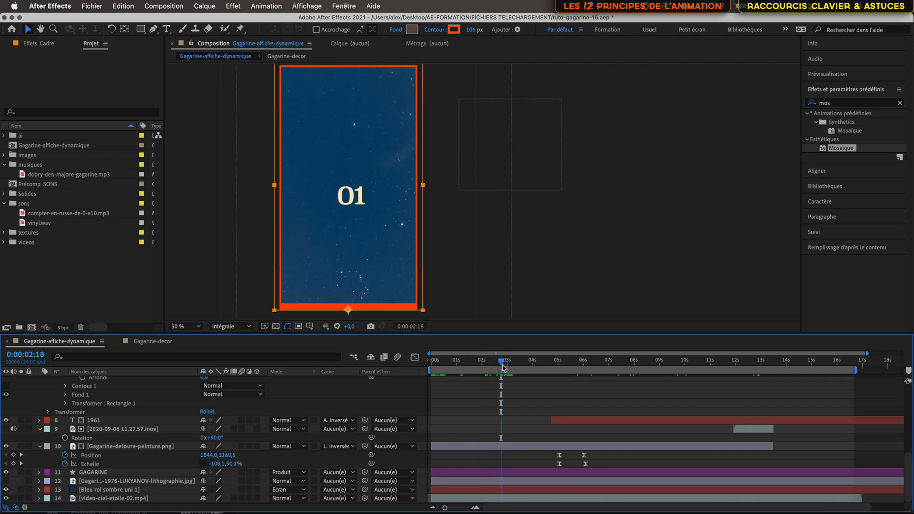
Step: Precompose the layers from GAGARINE up to Gagarine-decor into a new composition named Précomp. ANIMATIONS, transferring all attributes
{"action": "left_click", "coordinate": [118, 473]}
{"action": "scroll", "coordinate": [120, 417], "scroll_direction": "up", "scroll_amount": 3}
{"action": "scroll", "coordinate": [120, 417], "scroll_direction": "up", "scroll_amount": 3}
{"action": "scroll", "coordinate": [137, 412], "scroll_direction": "up", "scroll_amount": 3}
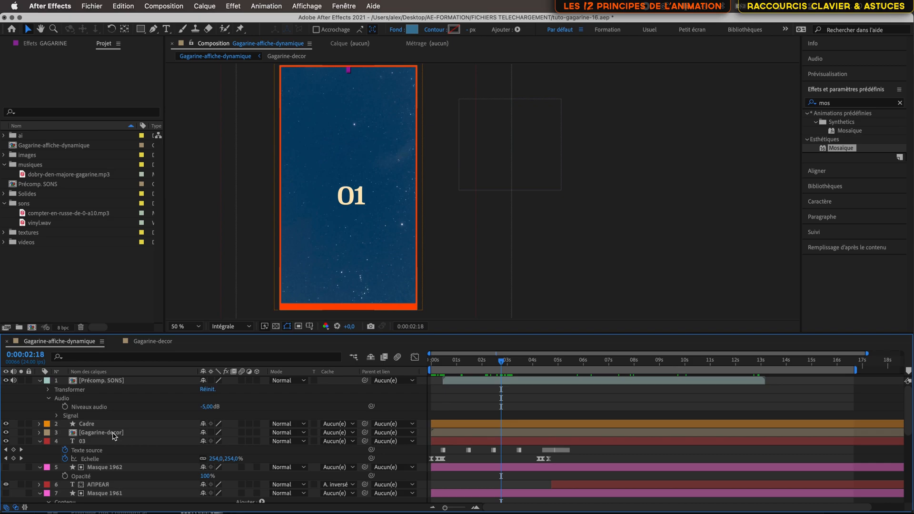
{"action": "left_click", "coordinate": [114, 433], "text": "shift"}
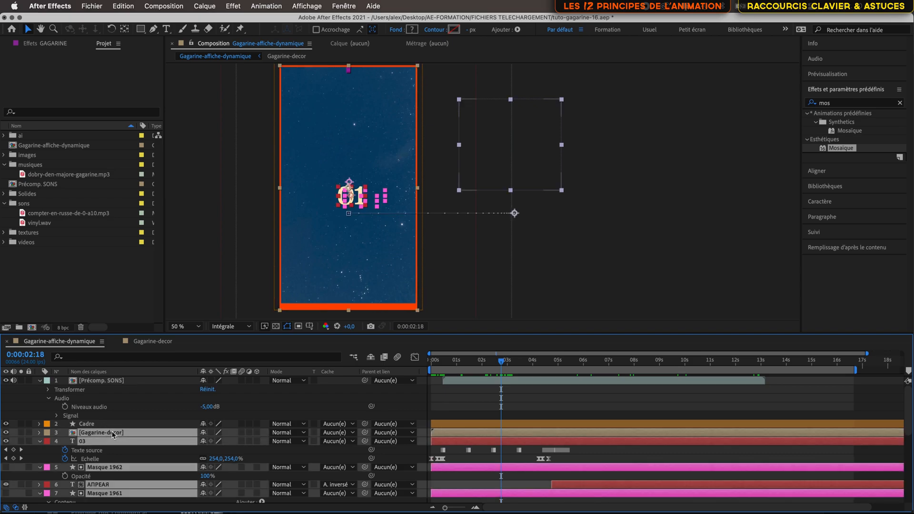
{"action": "right_click", "coordinate": [155, 431]}
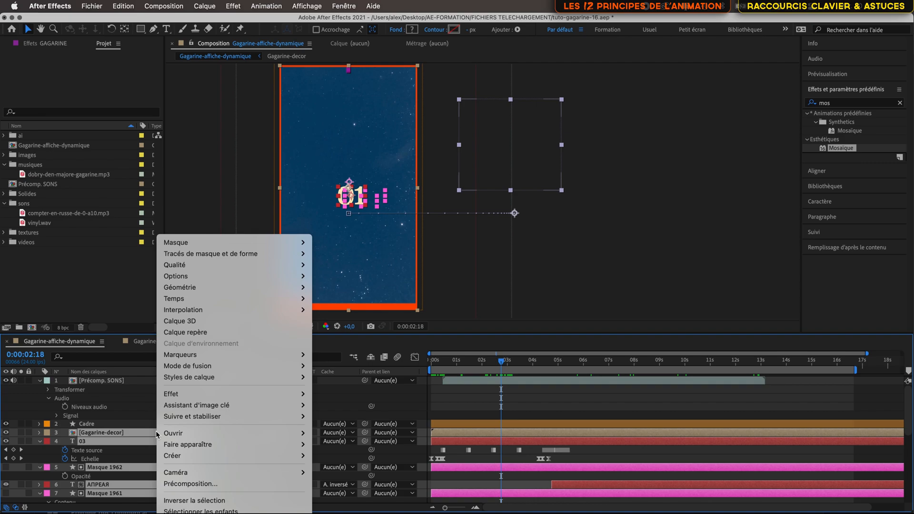
{"action": "left_click", "coordinate": [183, 484]}
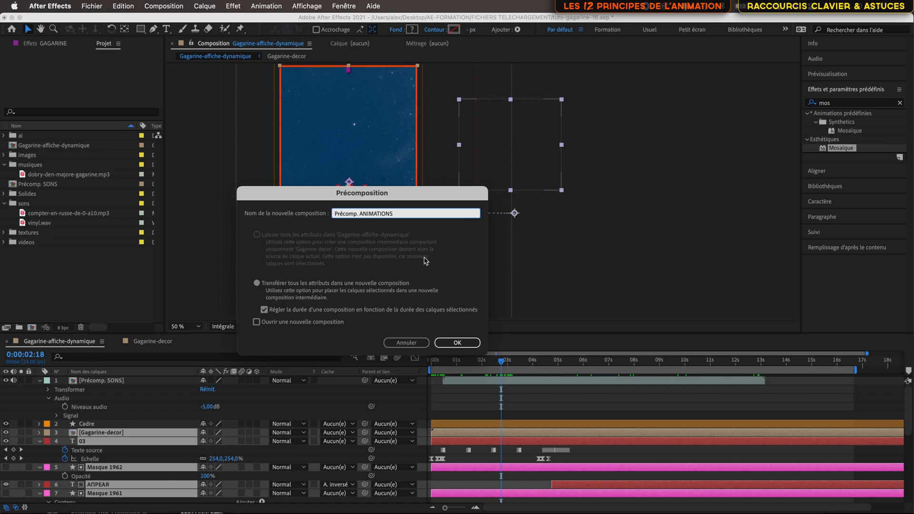
{"action": "key", "text": "Return"}
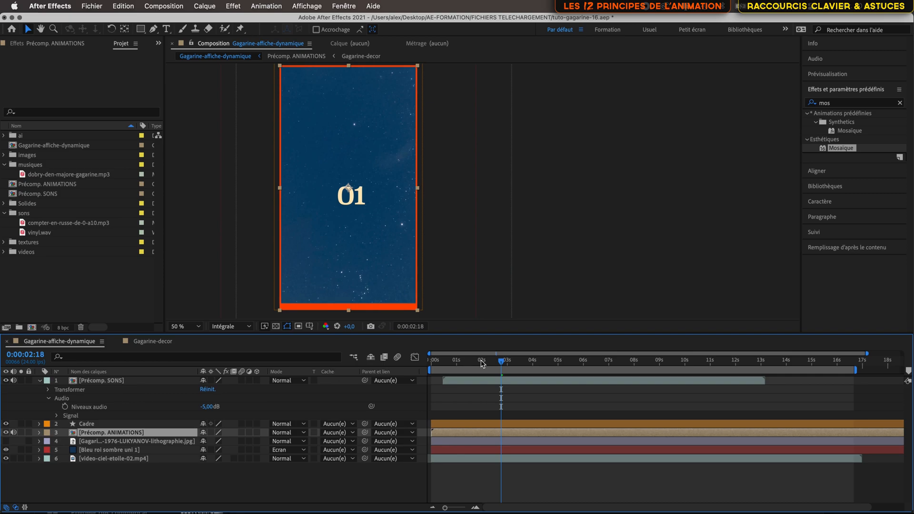
Step: Check the countdown and rocket at 0:00:04:03 and open the Précomp. ANIMATIONS composition
{"action": "left_click_drag", "start_coordinate": [502, 363], "coordinate": [537, 388]}
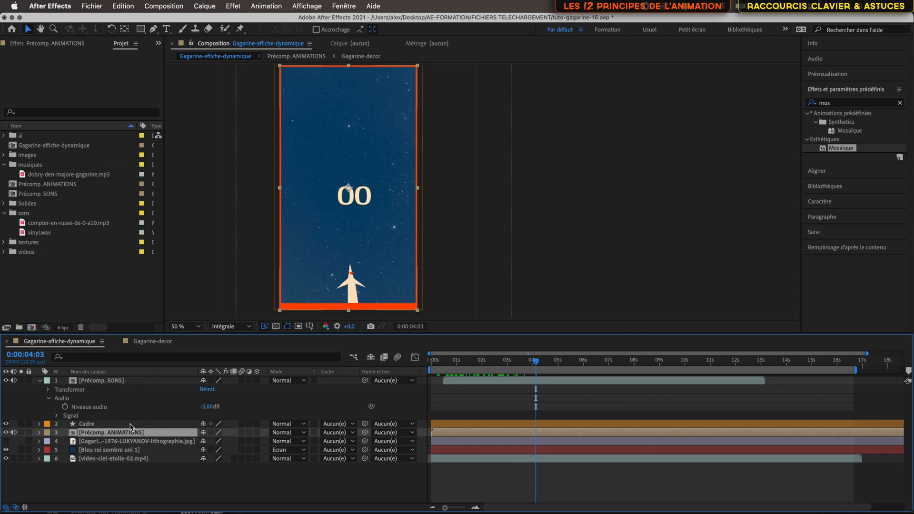
{"action": "double_click", "coordinate": [158, 433]}
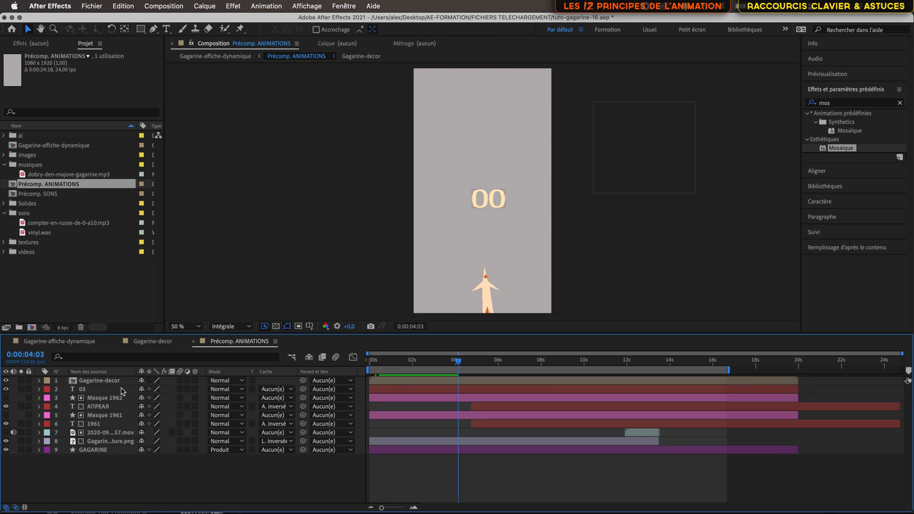
Step: Open the nested Gagarine-decor composition, go back up to Précomp. ANIMATIONS, and return to Gagarine-affiche-dynamique
{"action": "double_click", "coordinate": [103, 380]}
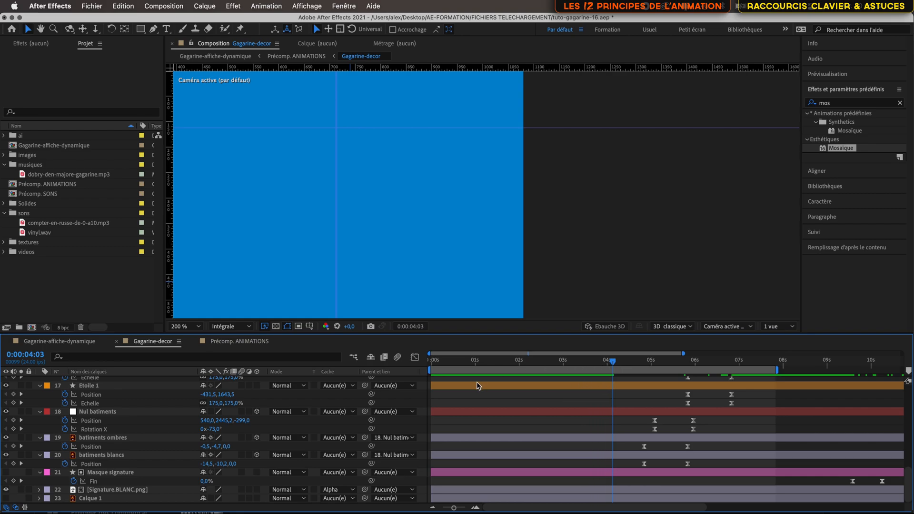
{"action": "key", "text": "Tab"}
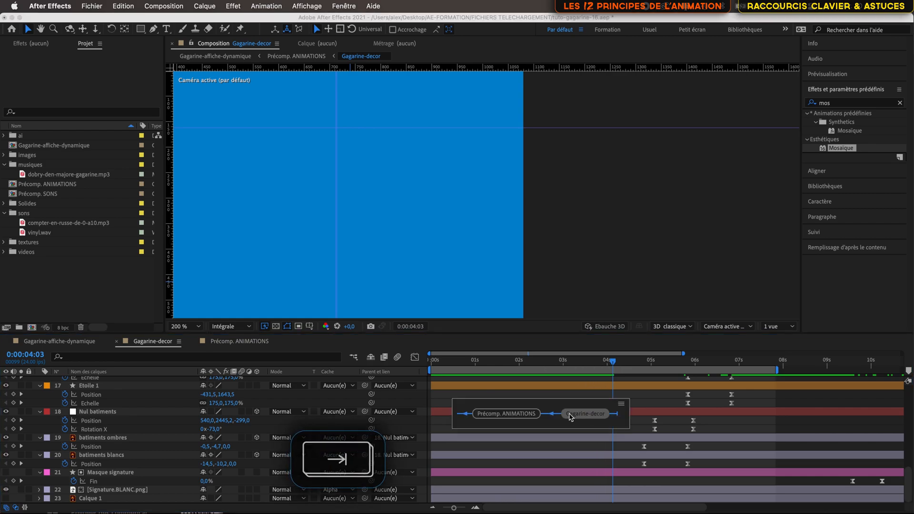
{"action": "left_click", "coordinate": [506, 417]}
{"action": "key", "text": "Tab"}
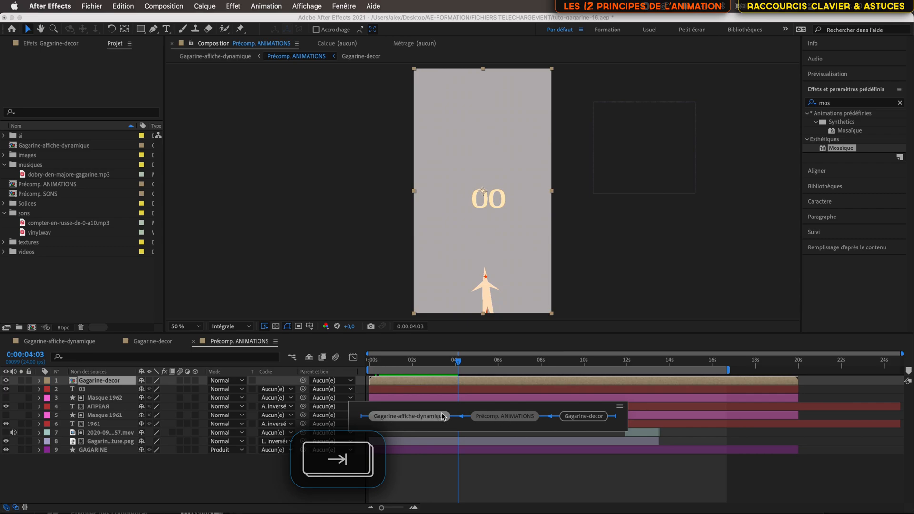
{"action": "left_click", "coordinate": [423, 422]}
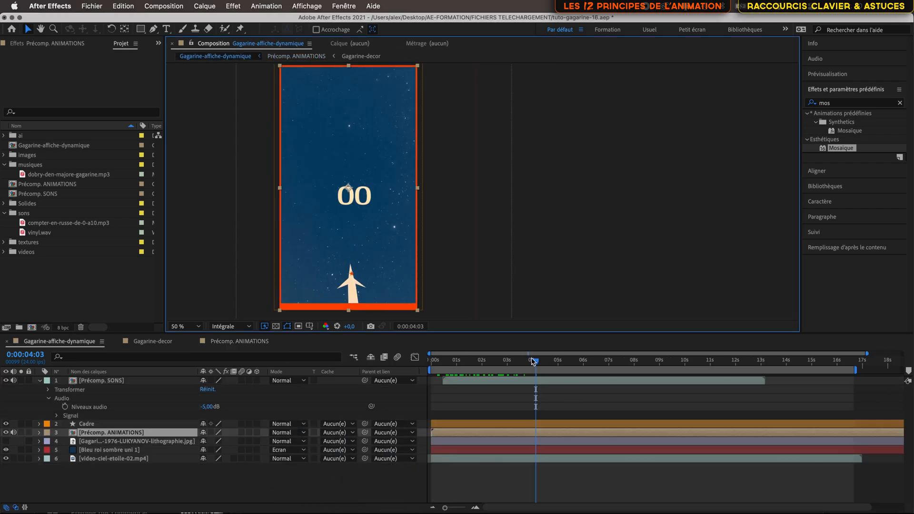
Step: Move the GAGARINE title layer out of Précomp. ANIMATIONS into Gagarine-affiche-dynamique, directly beneath the Précomp. ANIMATIONS layer
{"action": "left_click_drag", "start_coordinate": [536, 365], "coordinate": [451, 364]}
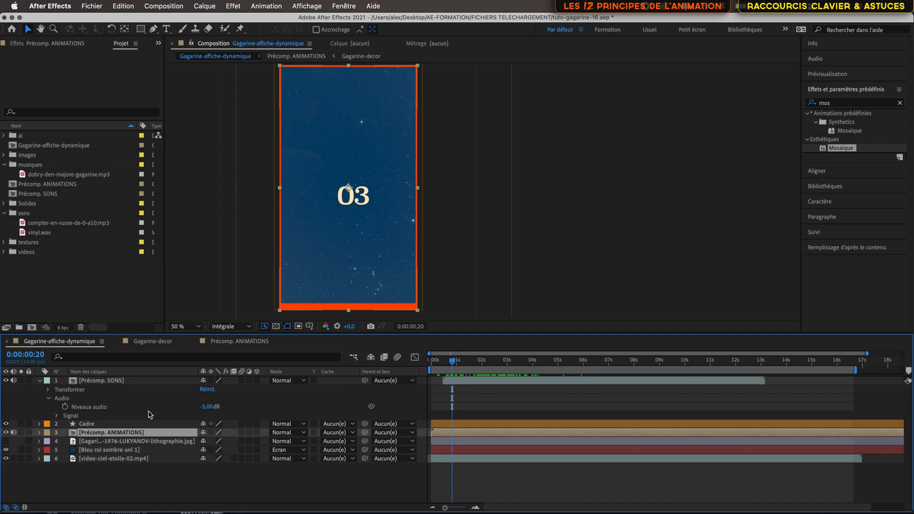
{"action": "left_click_drag", "start_coordinate": [523, 360], "coordinate": [631, 377]}
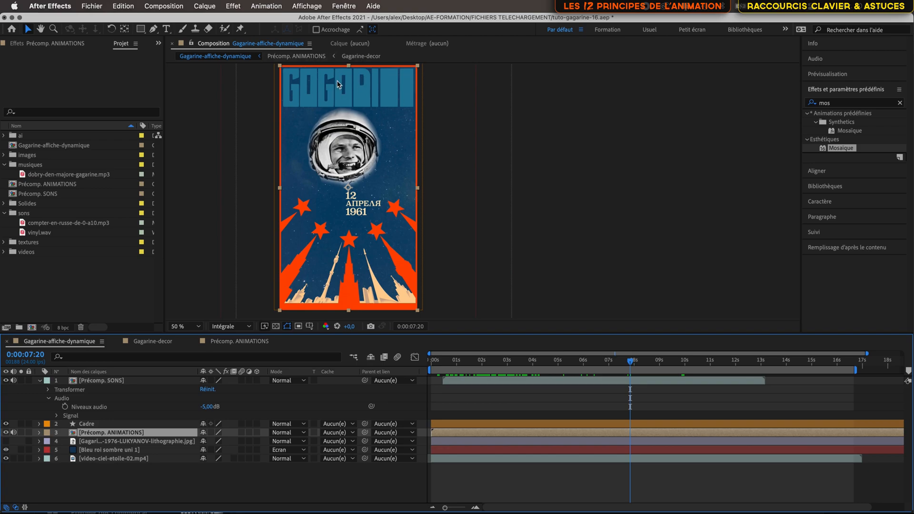
{"action": "double_click", "coordinate": [123, 433]}
{"action": "left_click", "coordinate": [94, 452]}
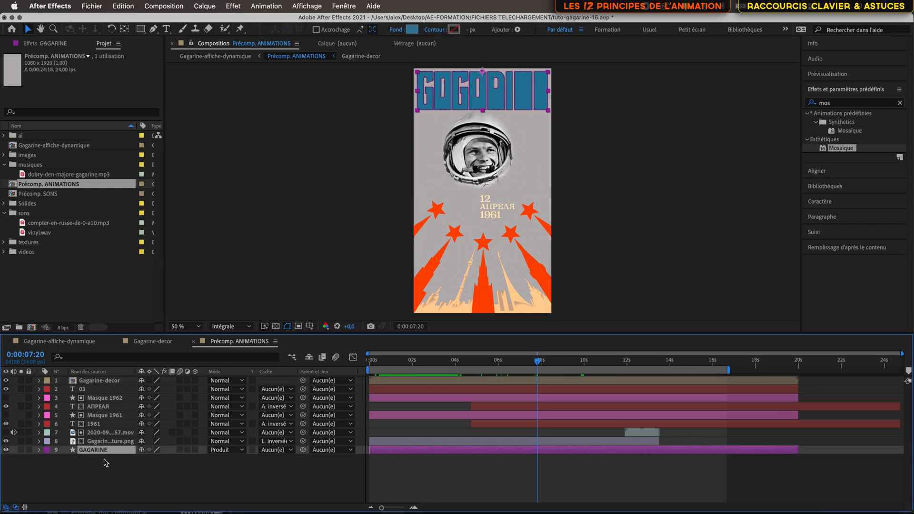
{"action": "key", "text": "super+x"}
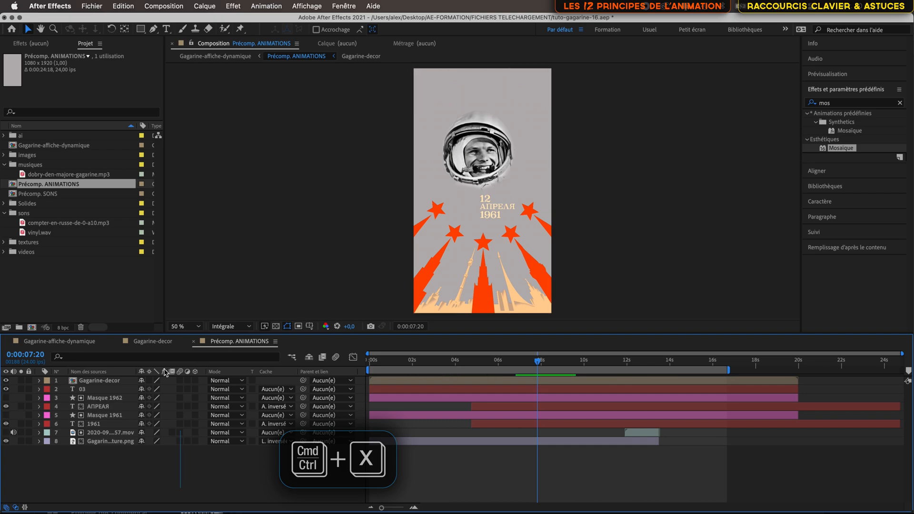
{"action": "key", "text": "Tab"}
{"action": "left_click", "coordinate": [71, 371]}
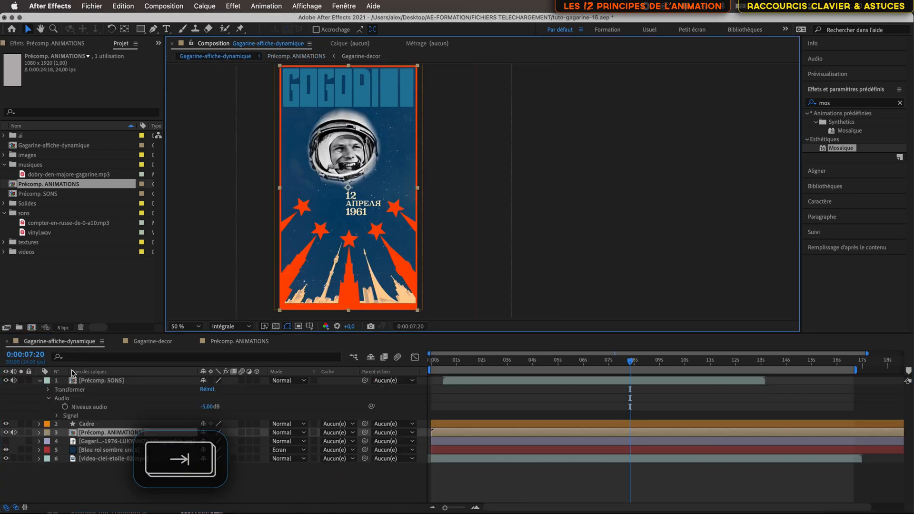
{"action": "key", "text": "super+v"}
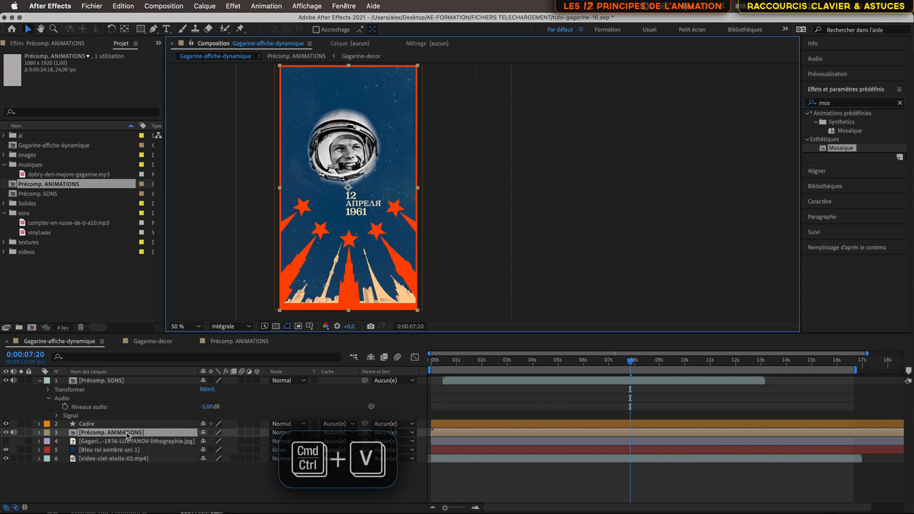
{"action": "left_click_drag", "start_coordinate": [127, 433], "coordinate": [127, 447]}
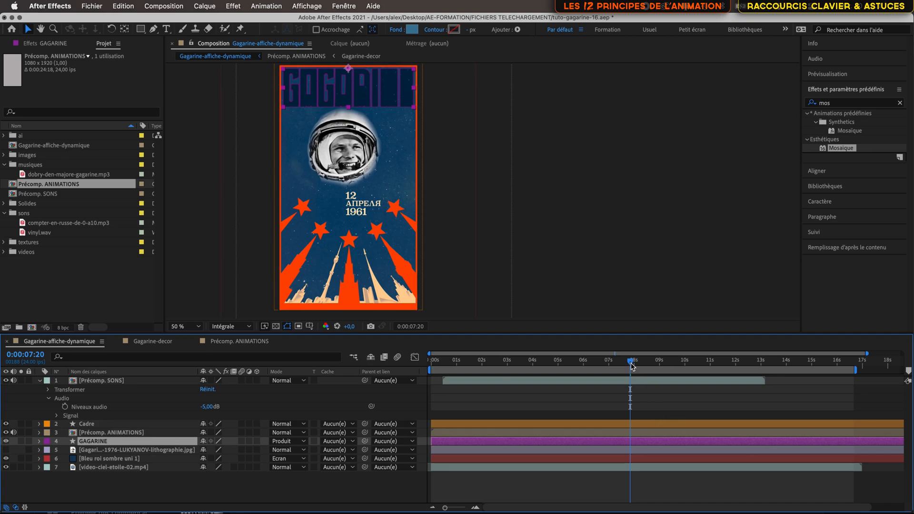
Step: Check the title's exit at 0:00:14:17 and 0:00:15:15, and compare the poster with Précomp. ANIMATIONS hidden and shown
{"action": "left_click_drag", "start_coordinate": [631, 362], "coordinate": [766, 369]}
{"action": "scroll", "coordinate": [733, 392], "scroll_direction": "right", "scroll_amount": 2}
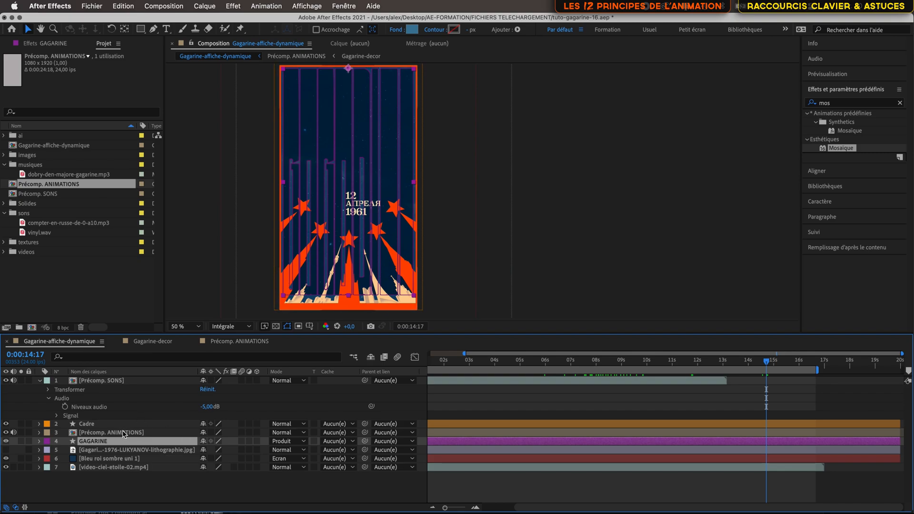
{"action": "left_click_drag", "start_coordinate": [767, 366], "coordinate": [789, 366]}
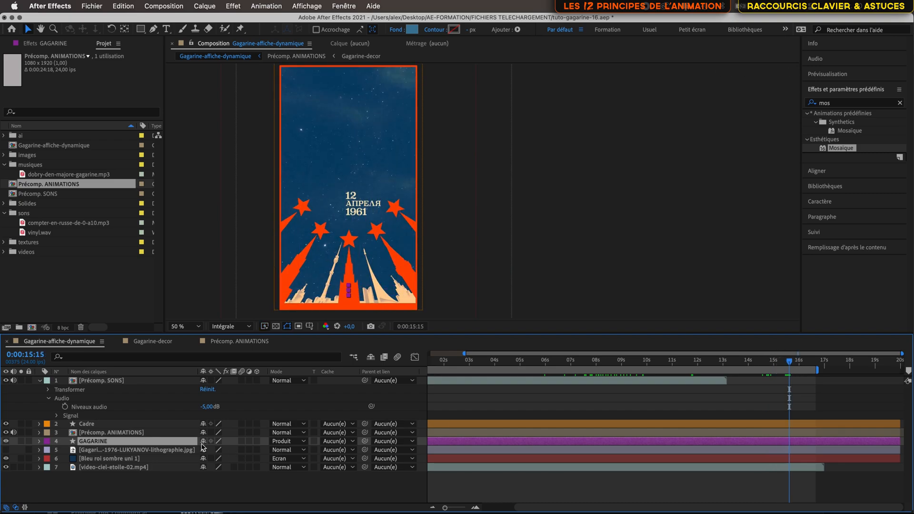
{"action": "left_click", "coordinate": [107, 433]}
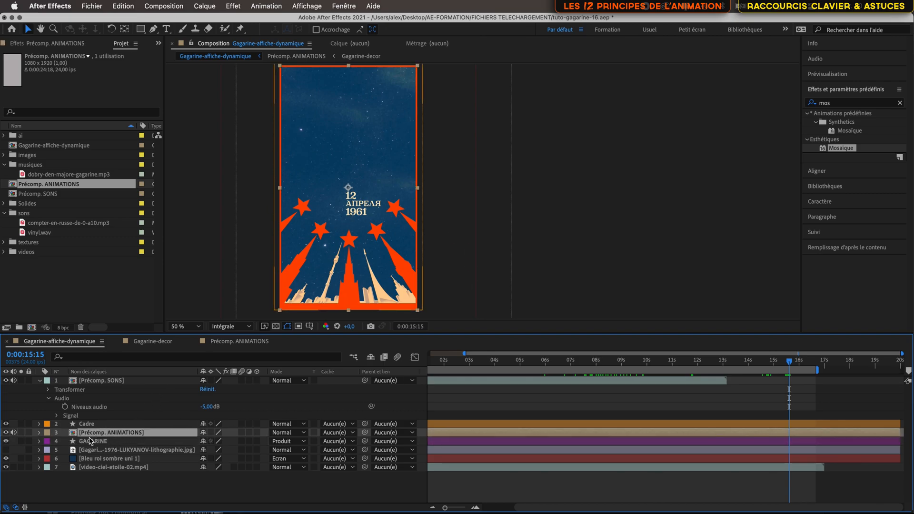
{"action": "left_click", "coordinate": [6, 432]}
{"action": "left_click", "coordinate": [6, 432]}
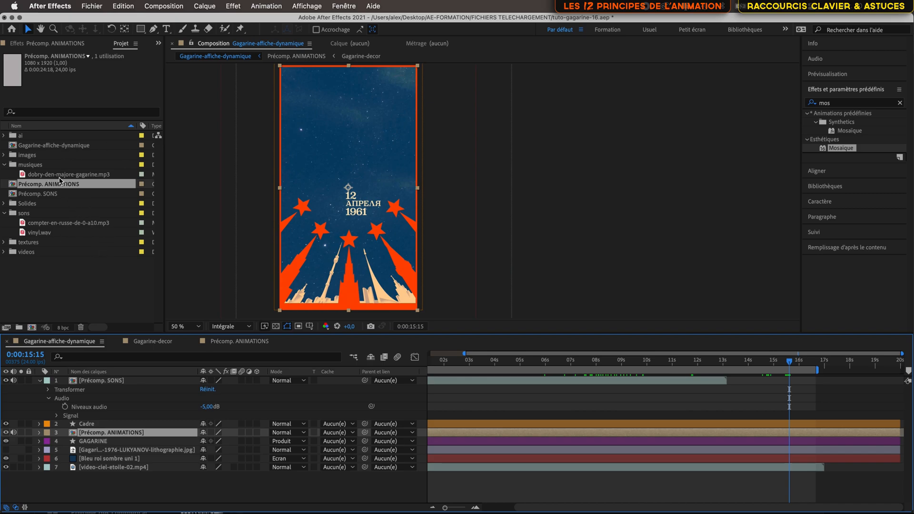
Step: Add the texture video 2020-09-06 11.27.57.mov directly above the Précomp. ANIMATIONS layer and start it at about 0:00:15:15
{"action": "left_click", "coordinate": [4, 242]}
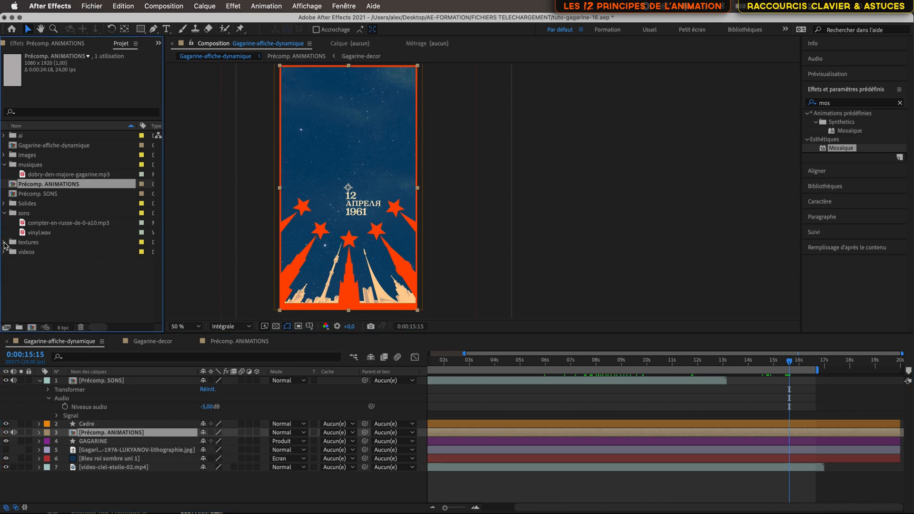
{"action": "left_click", "coordinate": [72, 254]}
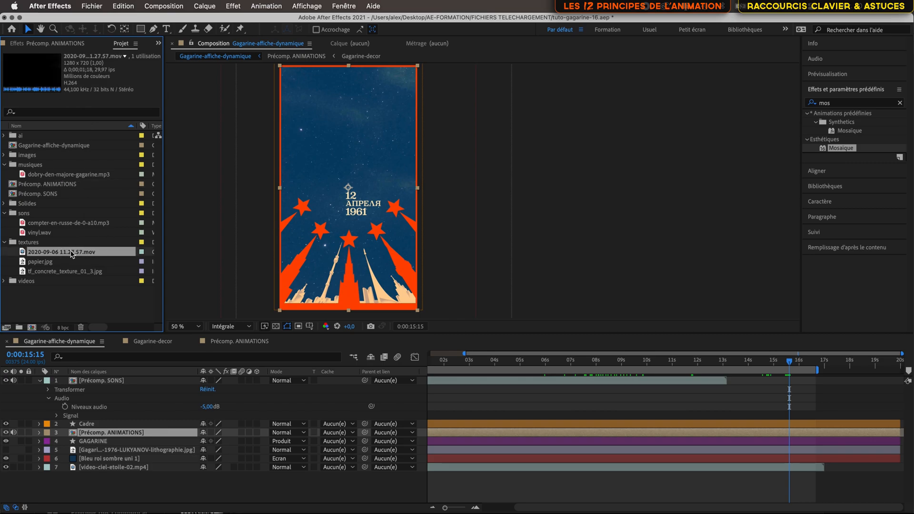
{"action": "left_click_drag", "start_coordinate": [72, 254], "coordinate": [112, 429]}
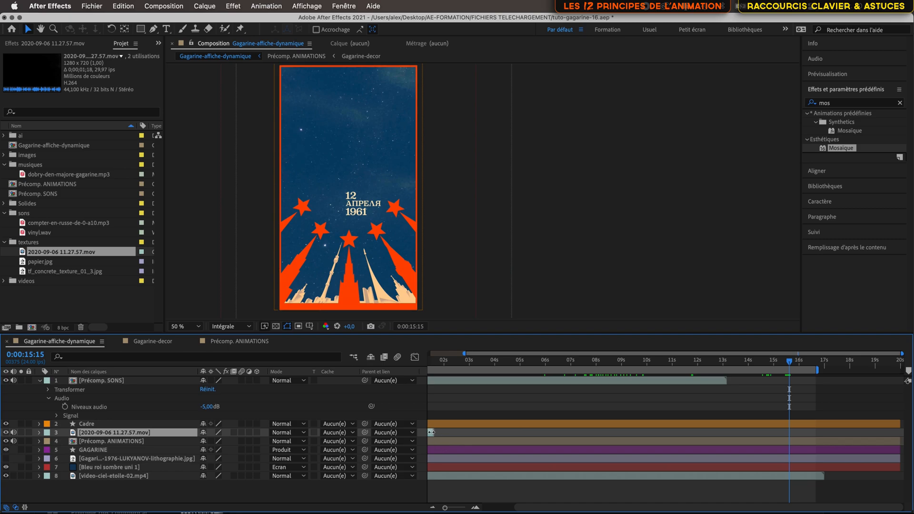
{"action": "scroll", "coordinate": [434, 432], "scroll_direction": "left", "scroll_amount": 3}
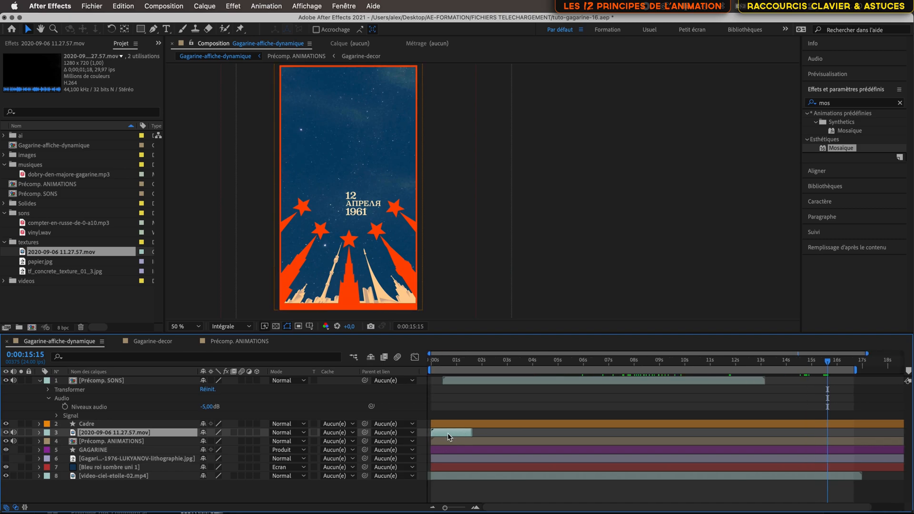
{"action": "left_click_drag", "start_coordinate": [446, 434], "coordinate": [842, 440]}
{"action": "scroll", "coordinate": [663, 420], "scroll_direction": "right", "scroll_amount": 3}
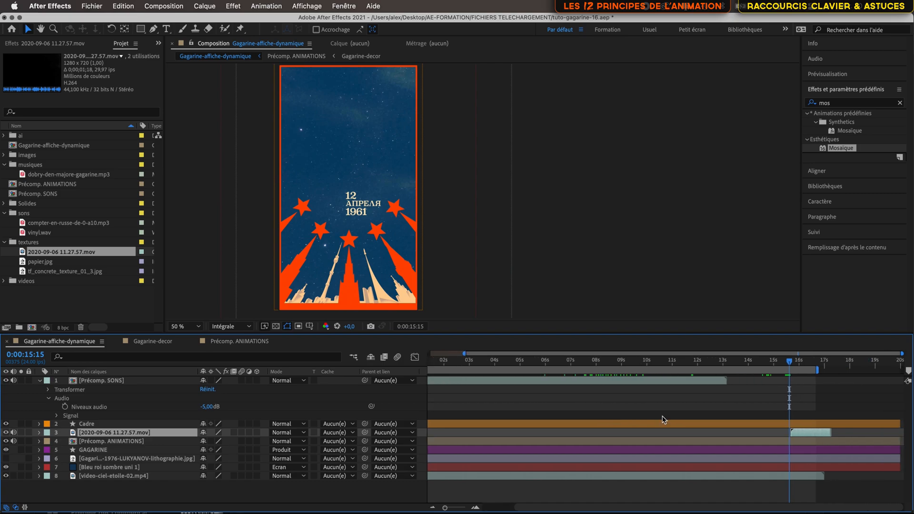
Step: Shift the 2020-09-06 11.27.57.mov clip slightly earlier so that it ends at about 0:00:16:23
{"action": "left_click", "coordinate": [816, 441]}
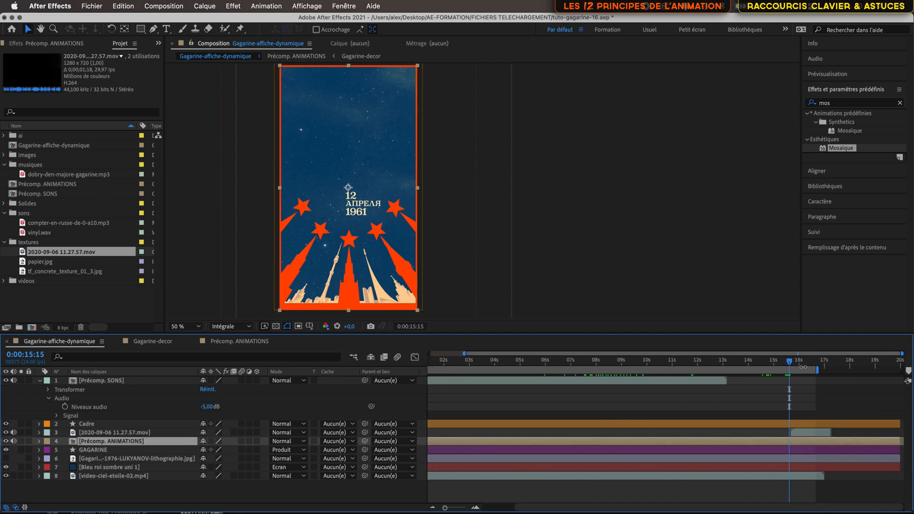
{"action": "left_click_drag", "start_coordinate": [791, 363], "coordinate": [824, 365]}
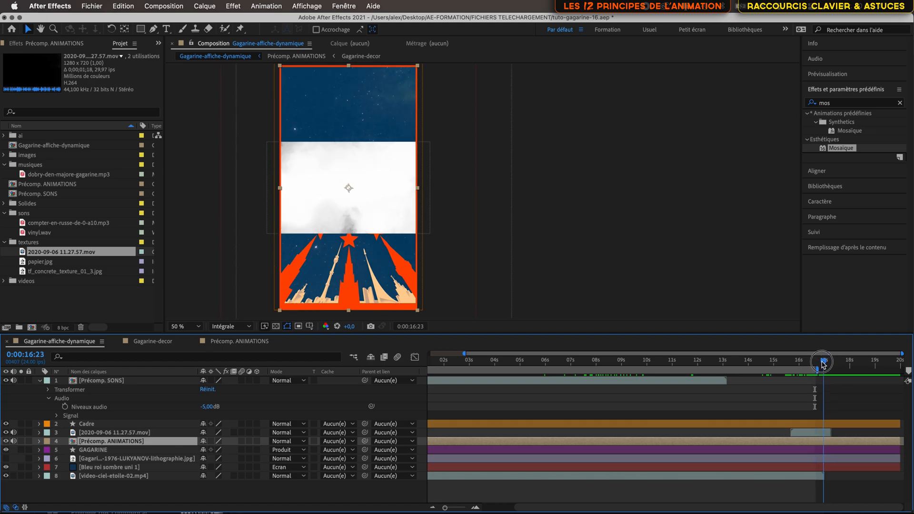
{"action": "left_click_drag", "start_coordinate": [818, 434], "coordinate": [812, 436]}
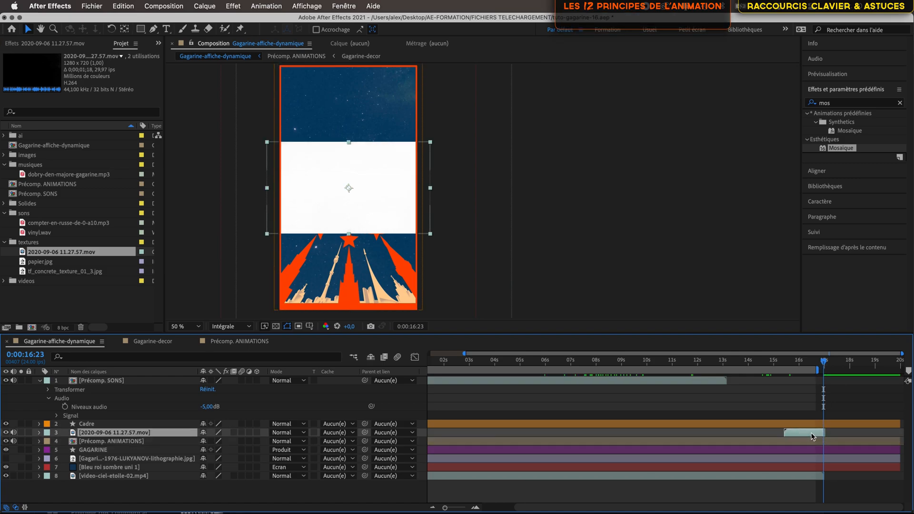
{"action": "mouse_move", "coordinate": [824, 360]}
{"action": "left_mouse_down"}
{"action": "mouse_move", "coordinate": [826, 370]}
{"action": "mouse_move", "coordinate": [801, 364]}
{"action": "left_mouse_up"}
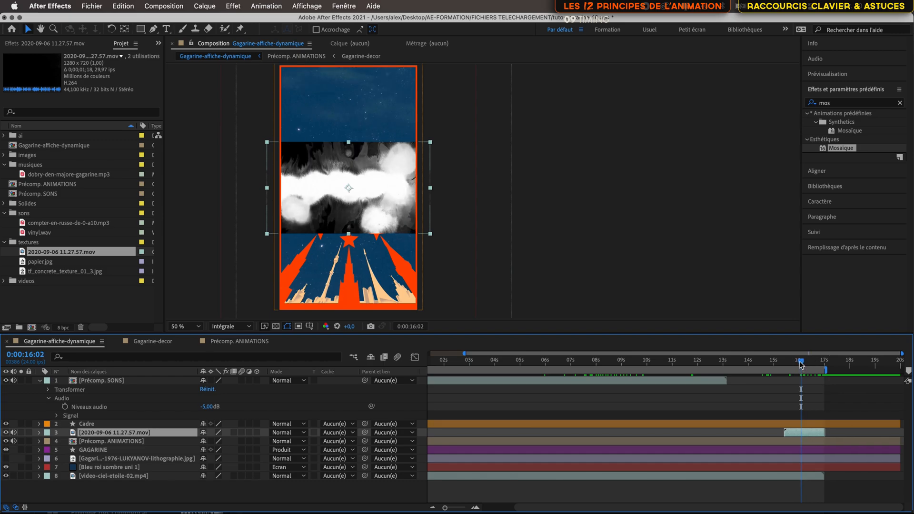
Step: Set the track matte of Précomp. ANIMATIONS to Luminance inversée using the 2020-09-06 11.27.57.mov clip, trying plain Luminance first
{"action": "left_click", "coordinate": [798, 443]}
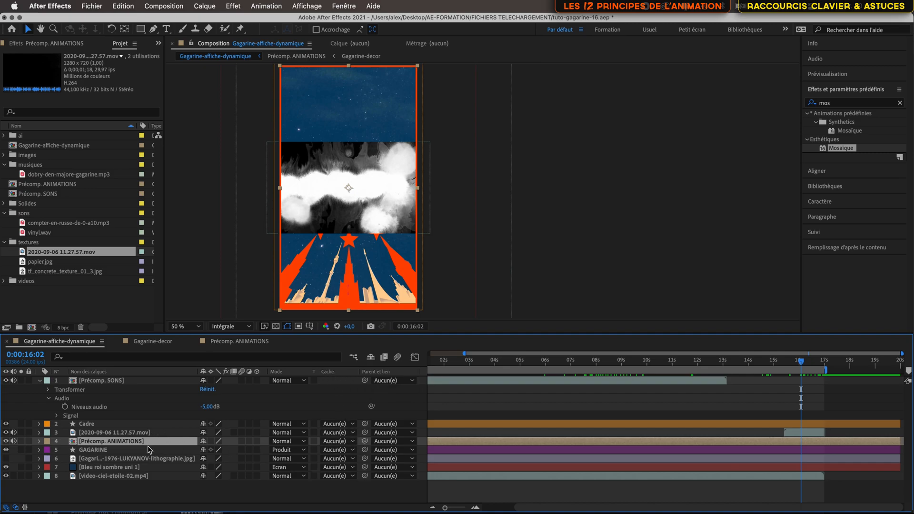
{"action": "left_click", "coordinate": [338, 442]}
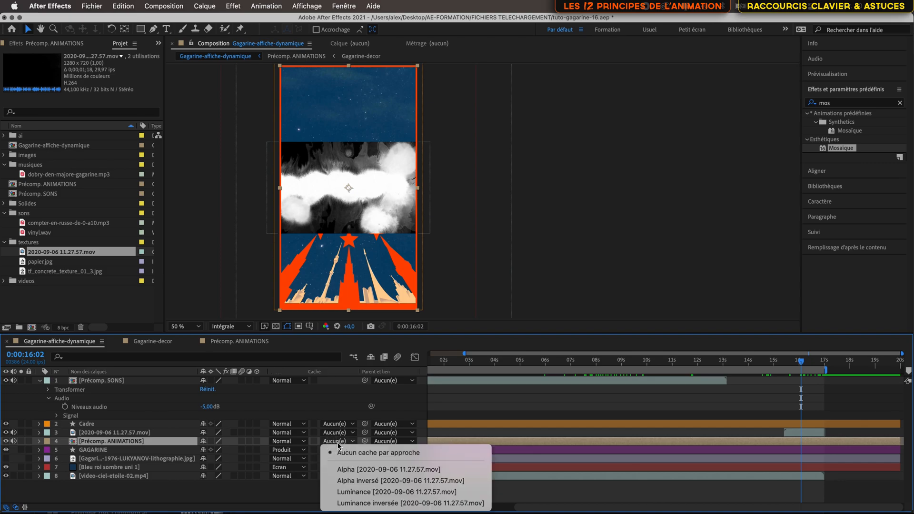
{"action": "left_click", "coordinate": [362, 492]}
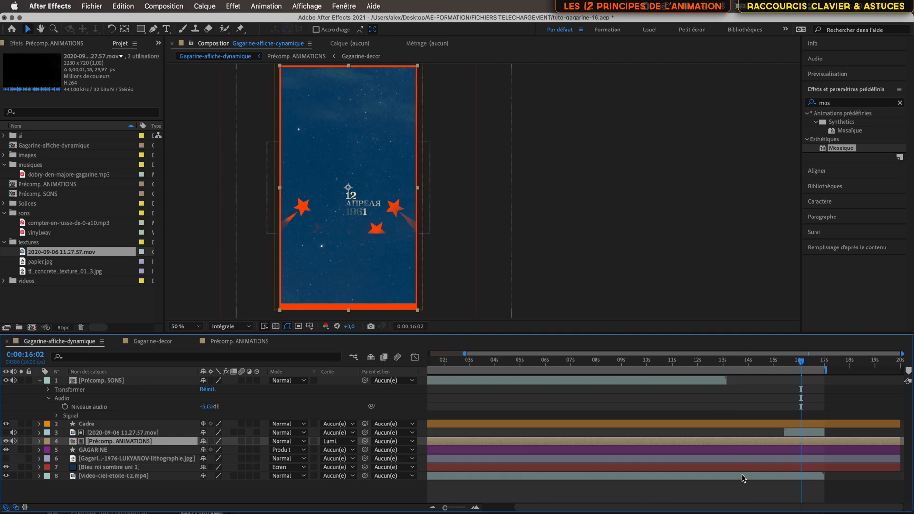
{"action": "mouse_move", "coordinate": [803, 366]}
{"action": "left_mouse_down"}
{"action": "mouse_move", "coordinate": [783, 365]}
{"action": "mouse_move", "coordinate": [816, 367]}
{"action": "mouse_move", "coordinate": [802, 365]}
{"action": "left_mouse_up"}
{"action": "left_click", "coordinate": [349, 445]}
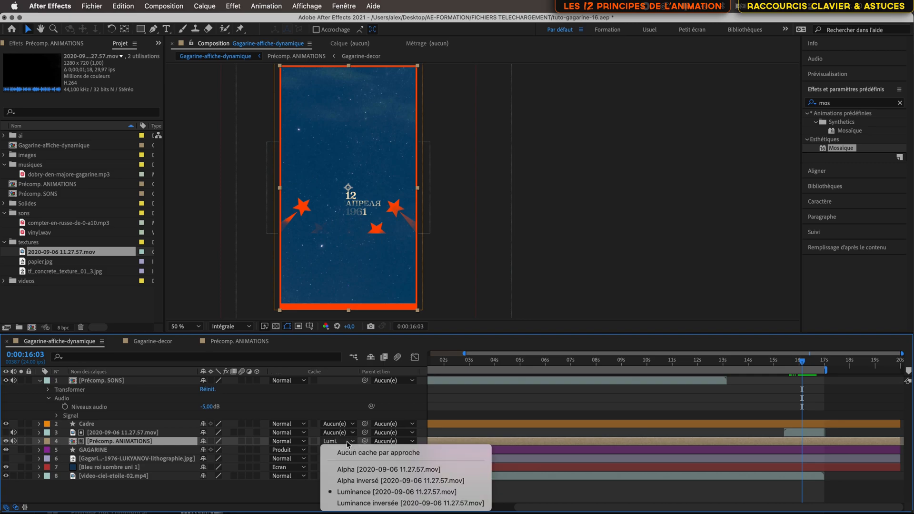
{"action": "left_click", "coordinate": [366, 502]}
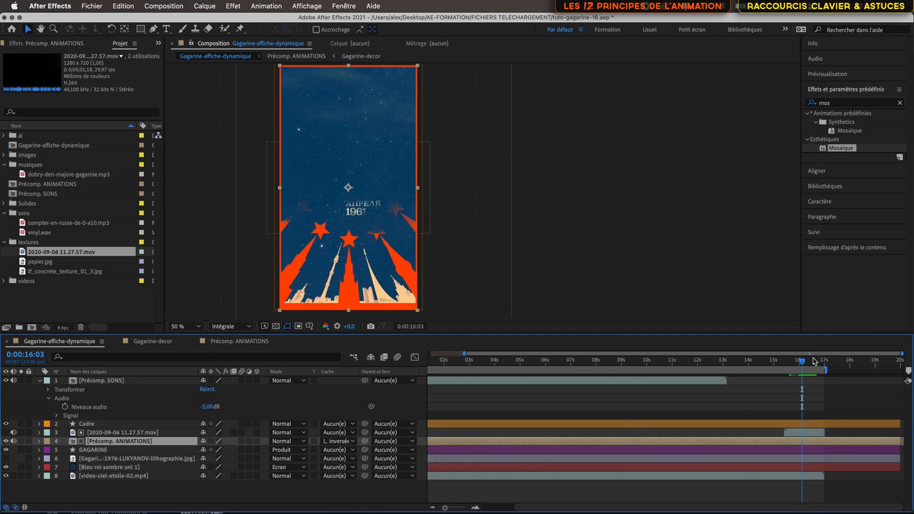
{"action": "mouse_move", "coordinate": [802, 365]}
{"action": "left_mouse_down"}
{"action": "mouse_move", "coordinate": [826, 365]}
{"action": "mouse_move", "coordinate": [800, 367]}
{"action": "left_mouse_up"}
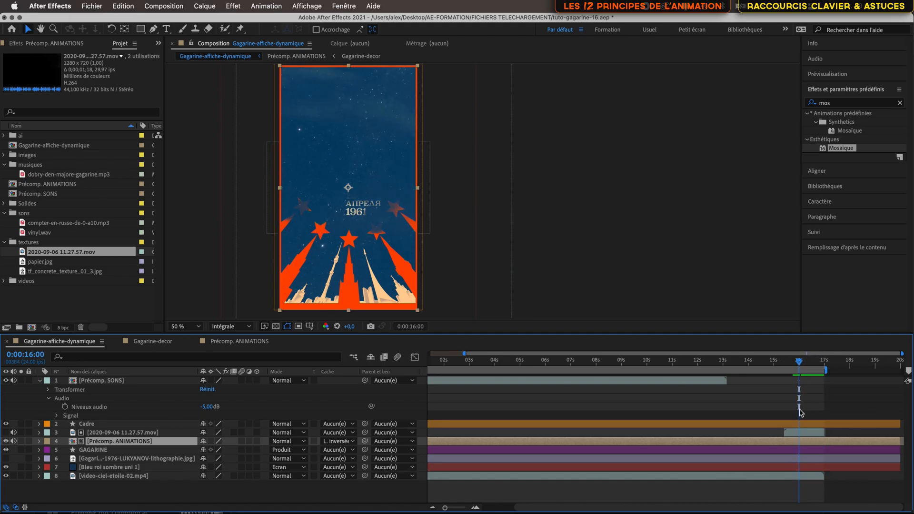
Step: Rotate the 2020-09-06 11.27.57.mov matte layer to 90°
{"action": "left_click", "coordinate": [801, 432]}
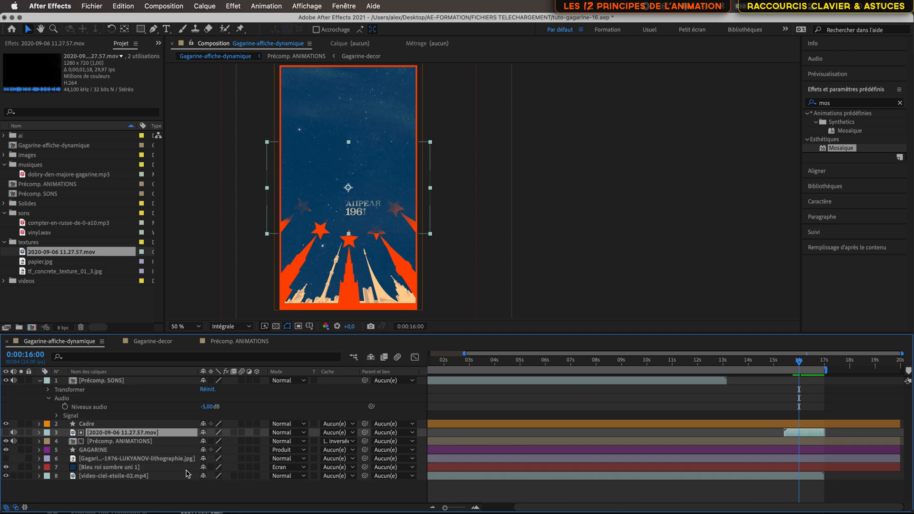
{"action": "key", "text": "r"}
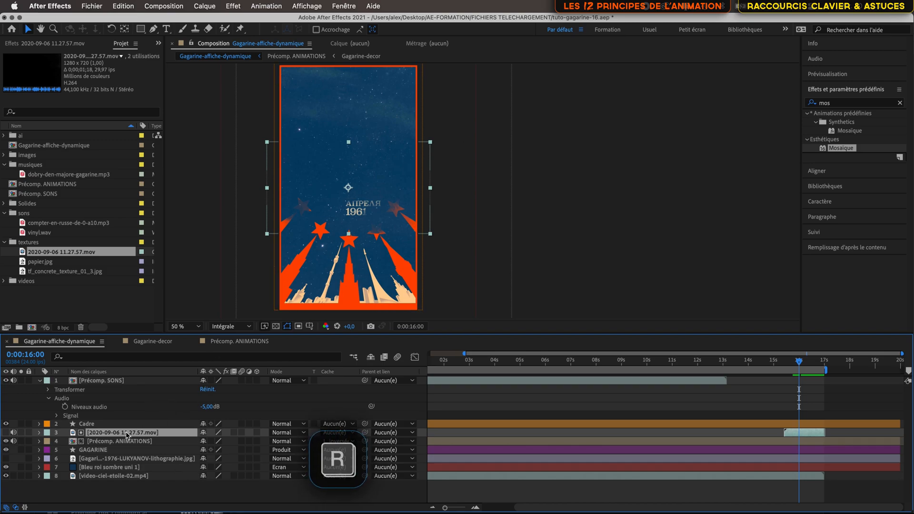
{"action": "left_click", "coordinate": [215, 442]}
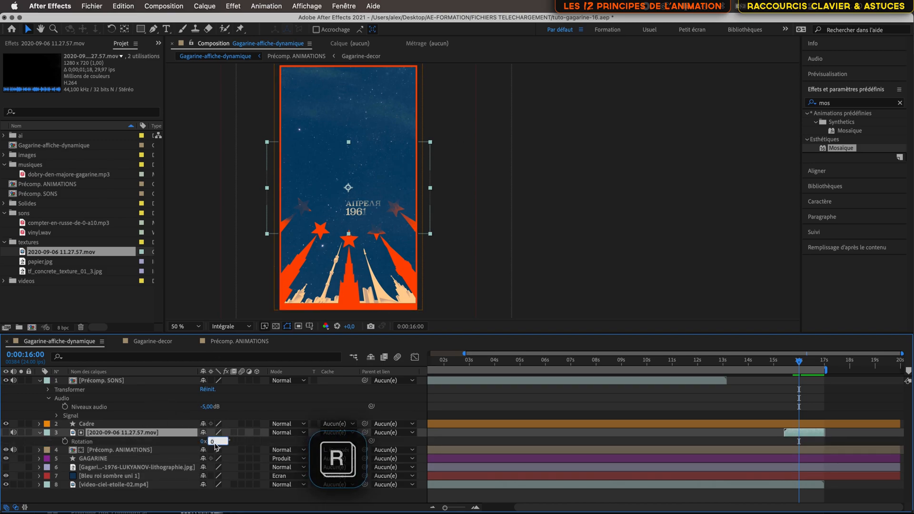
{"action": "type", "text": "90"}
{"action": "key", "text": "Return"}
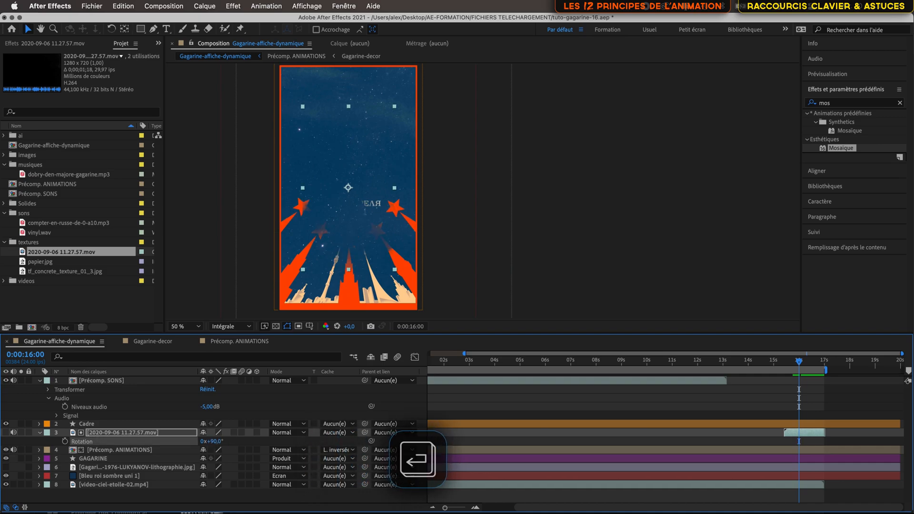
Step: Scale the 2020-09-06 11.27.57.mov matte layer to 158 % so that it covers the poster
{"action": "left_click", "coordinate": [172, 434]}
{"action": "key", "text": "s"}
{"action": "left_click_drag", "start_coordinate": [230, 441], "coordinate": [260, 442]}
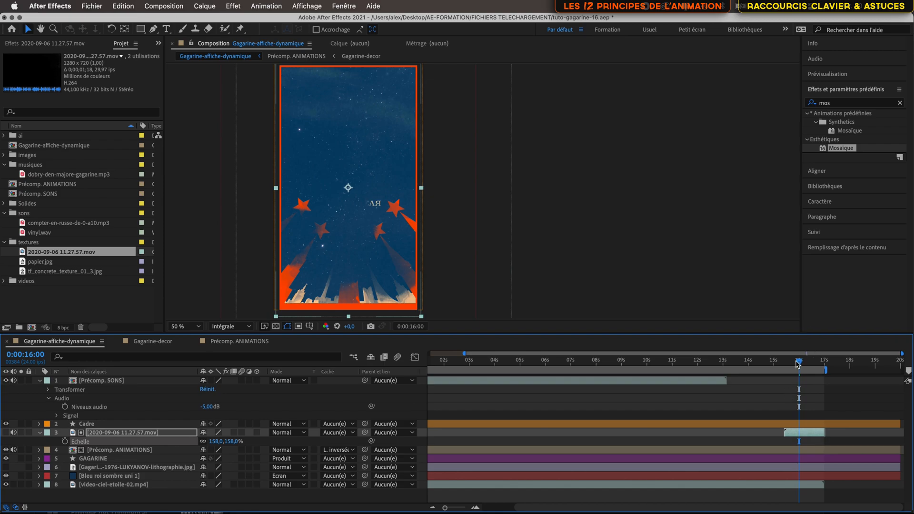
Step: Check how the ink matte dissolves the poster around 0:00:16:05, briefly showing the 2020-09-06 11.27.57.mov layer before hiding it again
{"action": "mouse_move", "coordinate": [798, 361]}
{"action": "left_mouse_down"}
{"action": "mouse_move", "coordinate": [779, 365]}
{"action": "mouse_move", "coordinate": [833, 370]}
{"action": "mouse_move", "coordinate": [784, 372]}
{"action": "mouse_move", "coordinate": [804, 372]}
{"action": "left_mouse_up"}
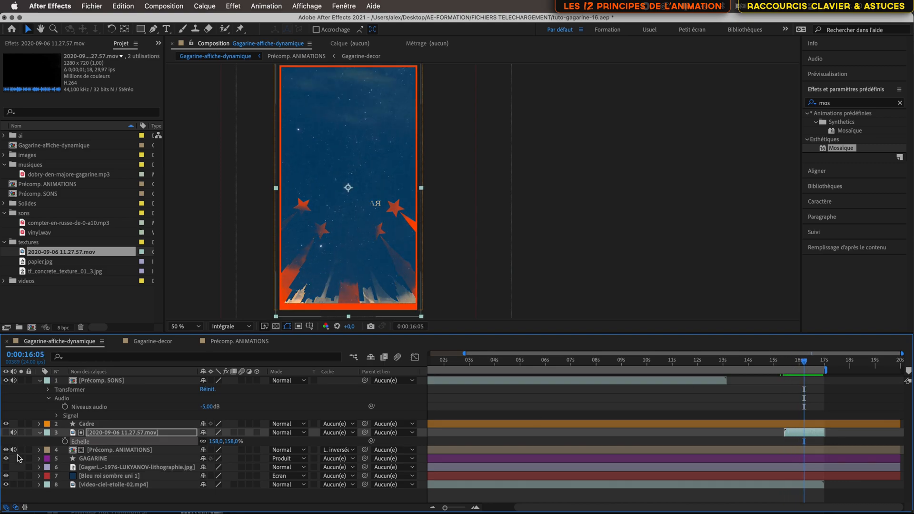
{"action": "left_click", "coordinate": [6, 433]}
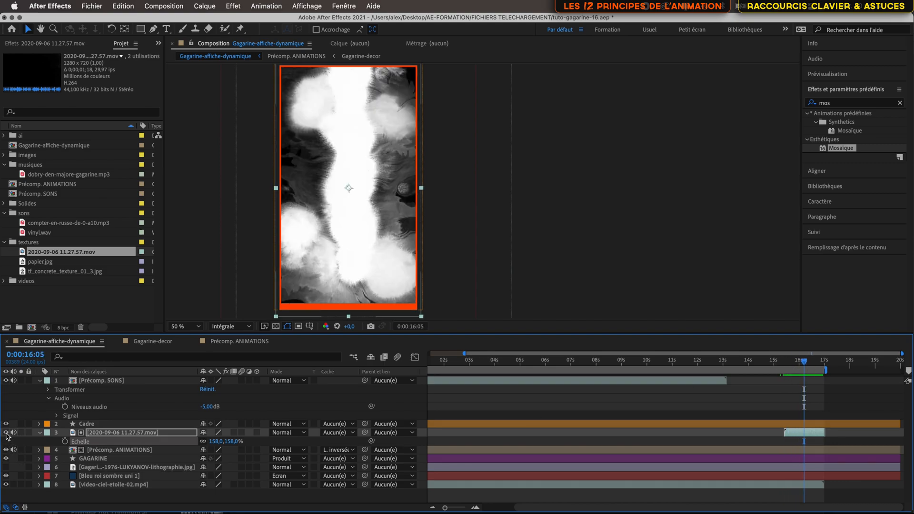
{"action": "left_click", "coordinate": [7, 433]}
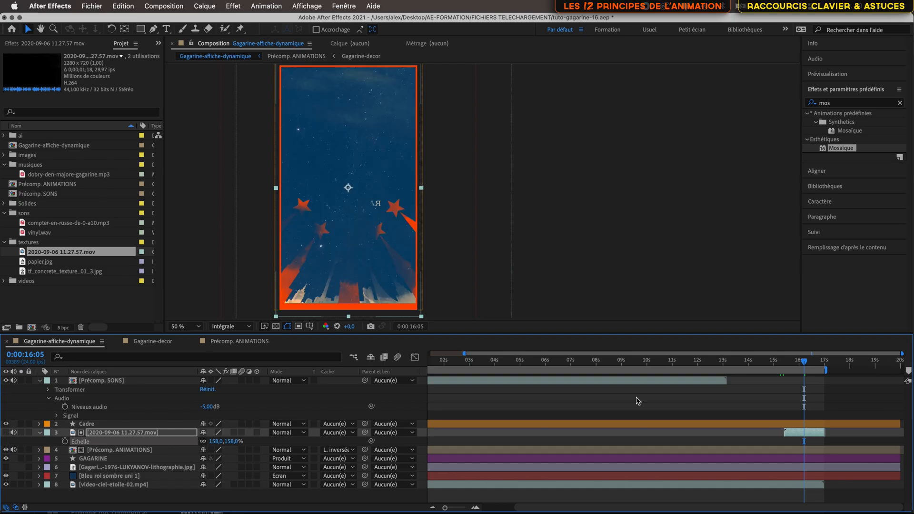
{"action": "mouse_move", "coordinate": [804, 364]}
{"action": "left_mouse_down"}
{"action": "mouse_move", "coordinate": [724, 360]}
{"action": "mouse_move", "coordinate": [790, 363]}
{"action": "mouse_move", "coordinate": [805, 374]}
{"action": "mouse_move", "coordinate": [794, 373]}
{"action": "left_mouse_up"}
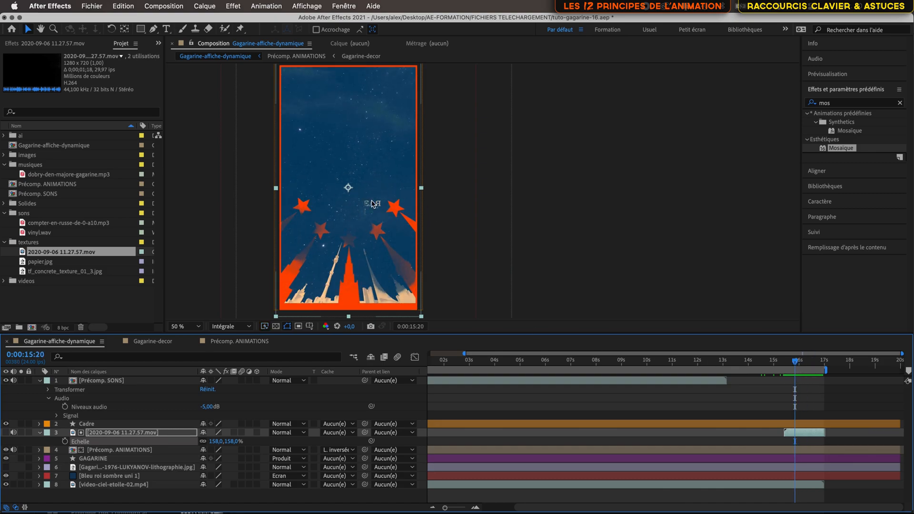
Step: Shift the Précomp. SONS, 2020-09-06 11.27.57.mov, Précomp. ANIMATIONS and GAGARINE layers one second later, with the animations starting at 0:00:01:00
{"action": "left_click", "coordinate": [787, 452]}
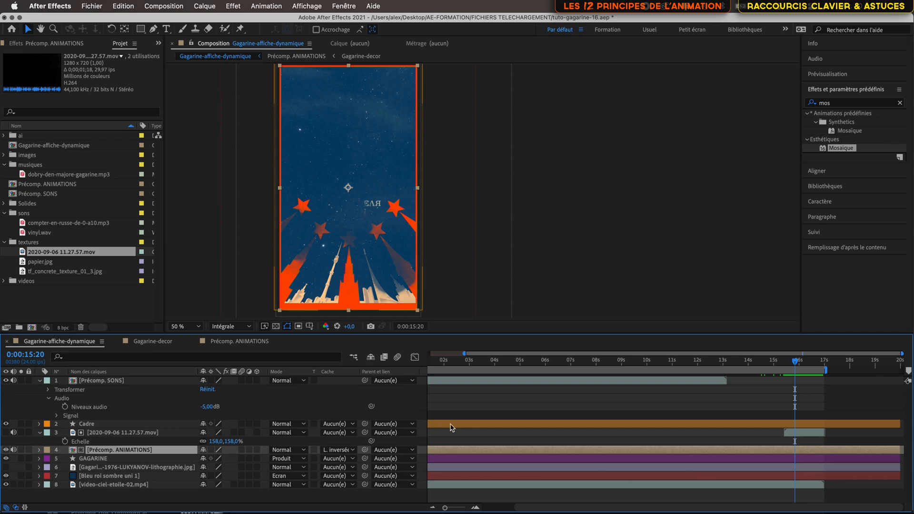
{"action": "scroll", "coordinate": [541, 417], "scroll_direction": "left", "scroll_amount": 3}
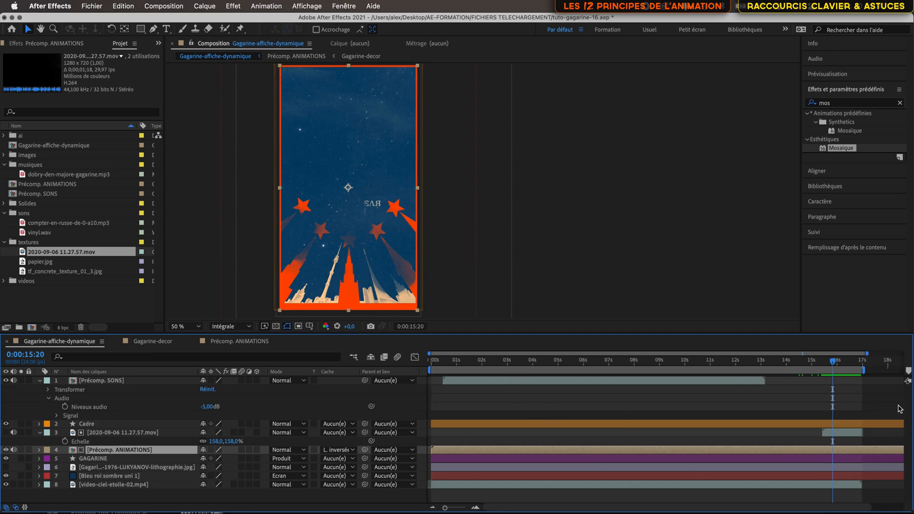
{"action": "left_click_drag", "start_coordinate": [832, 364], "coordinate": [417, 376]}
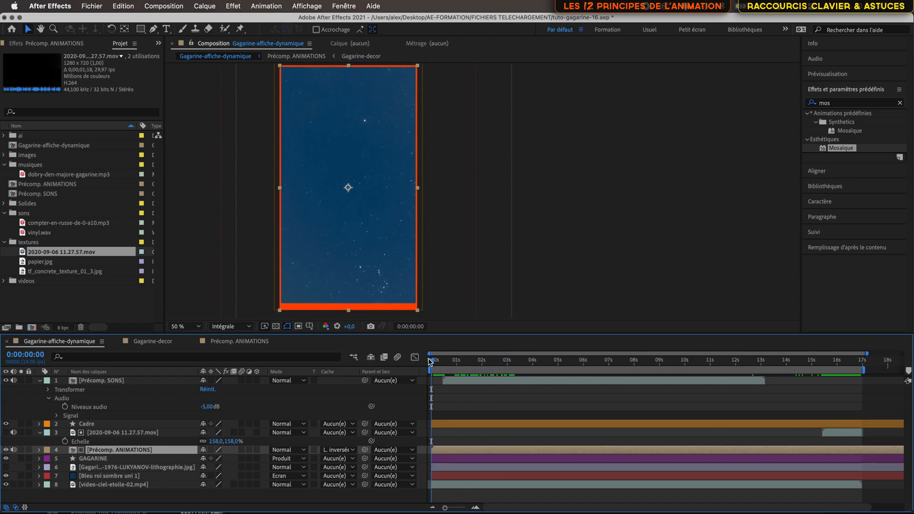
{"action": "left_click", "coordinate": [38, 356]}
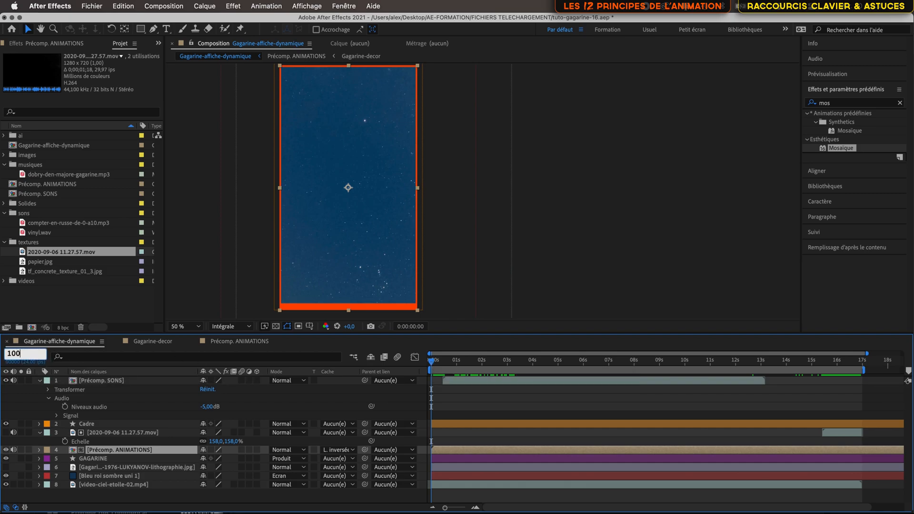
{"action": "key", "text": "Return"}
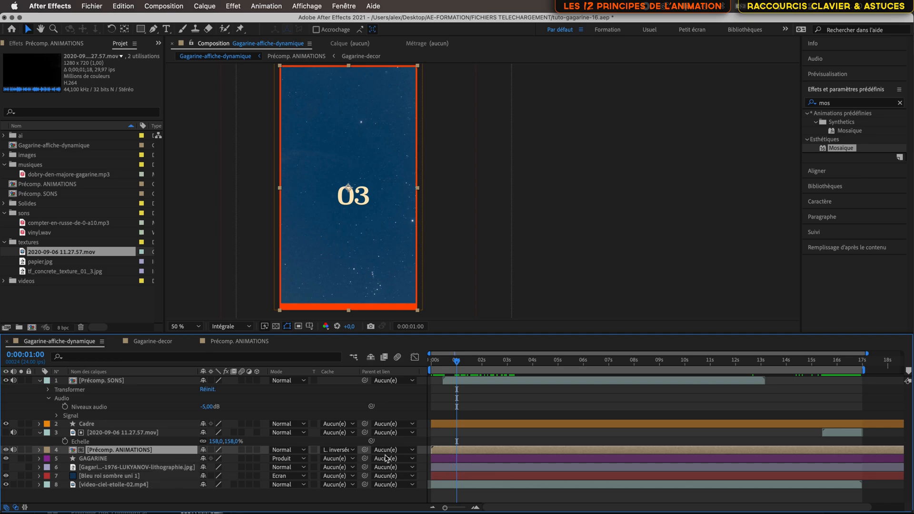
{"action": "left_click", "coordinate": [141, 460]}
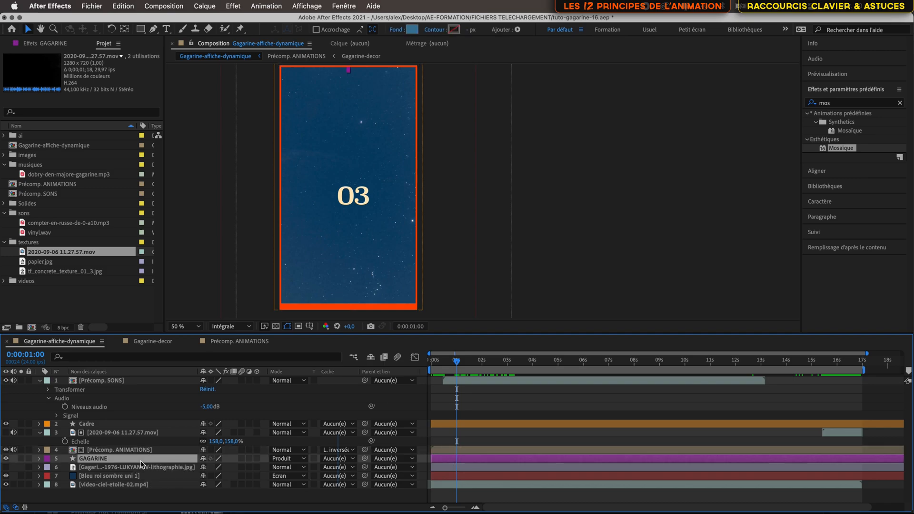
{"action": "left_click", "coordinate": [129, 451], "text": "shift"}
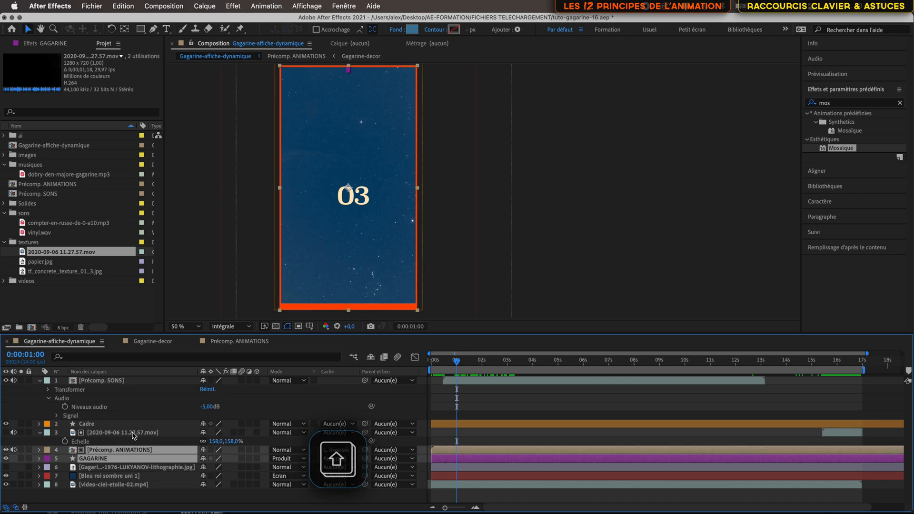
{"action": "left_click", "coordinate": [133, 434], "text": "shift"}
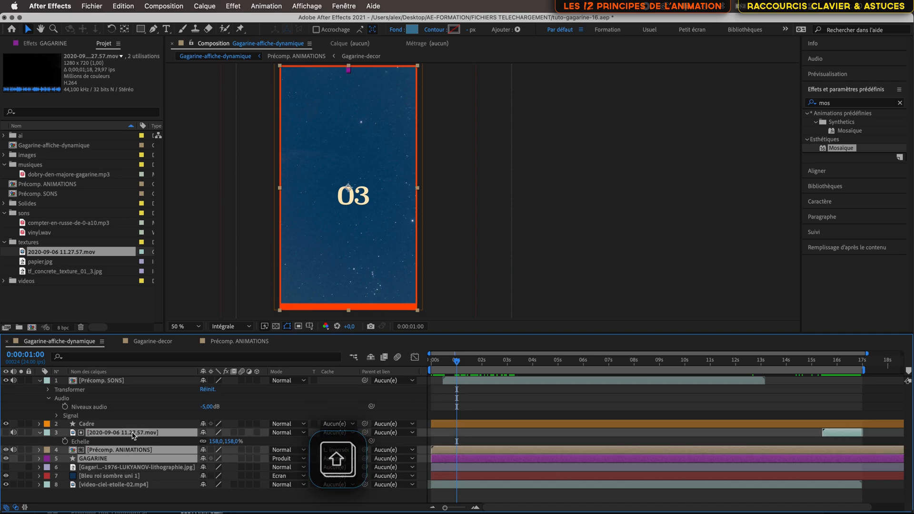
{"action": "left_click", "coordinate": [140, 381], "text": "super"}
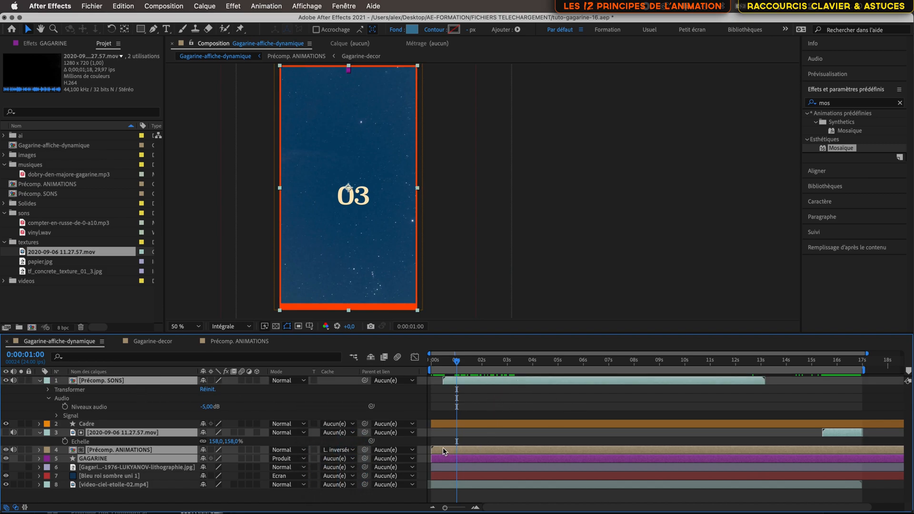
{"action": "left_click_drag", "start_coordinate": [443, 450], "coordinate": [466, 451]}
Step: Move only the 2020-09-06 11.27.57.mov matte clip back earlier so that it ends at about 0:00:16:23
{"action": "left_click_drag", "start_coordinate": [456, 364], "coordinate": [785, 415]}
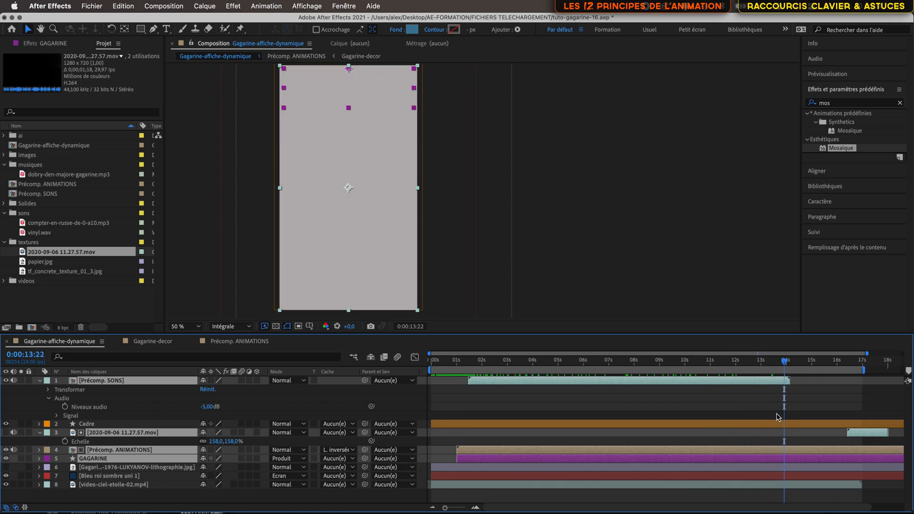
{"action": "scroll", "coordinate": [781, 417], "scroll_direction": "right", "scroll_amount": 3}
{"action": "left_click_drag", "start_coordinate": [747, 363], "coordinate": [823, 372]}
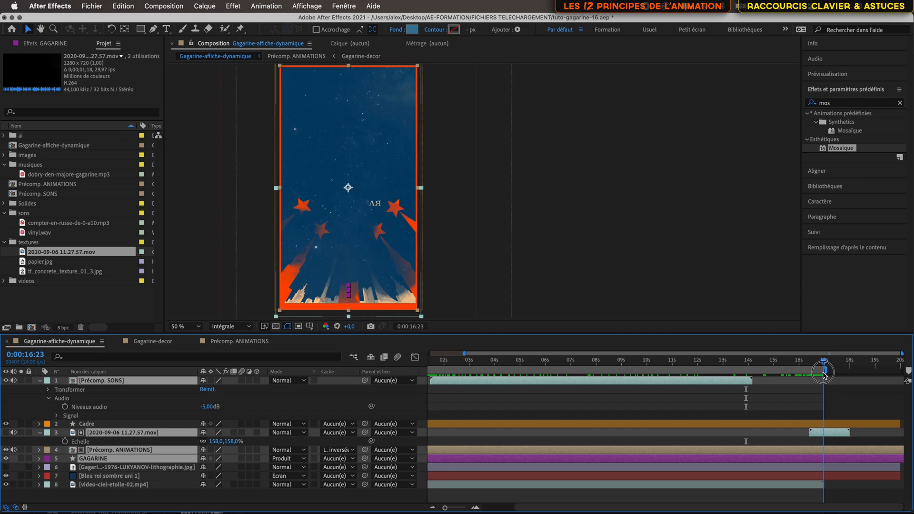
{"action": "left_click_drag", "start_coordinate": [833, 433], "coordinate": [811, 433]}
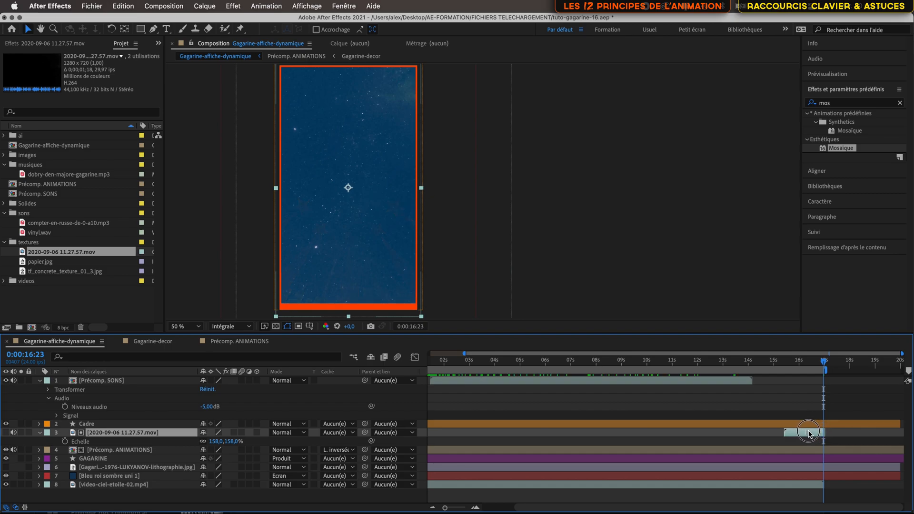
Step: Preview the poster animation from the beginning and scrub back through its ending
{"action": "left_click_drag", "start_coordinate": [824, 364], "coordinate": [421, 367]}
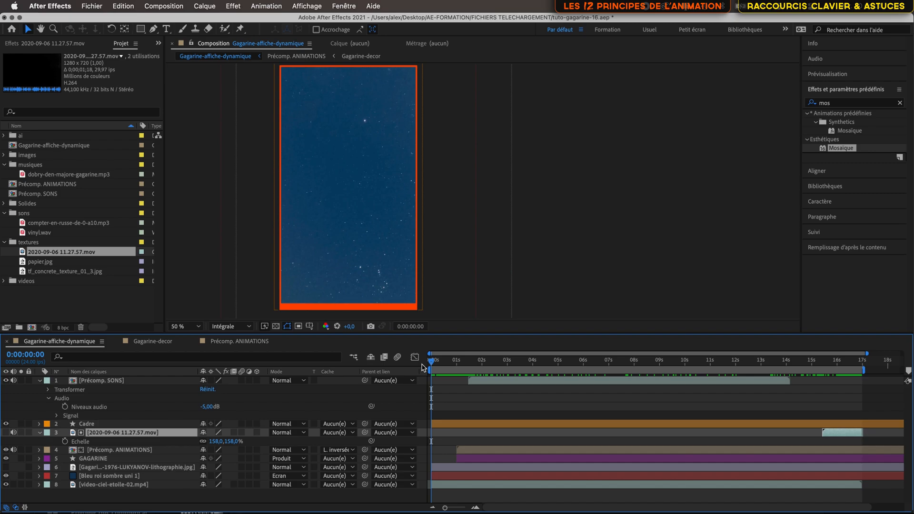
{"action": "key", "text": "space"}
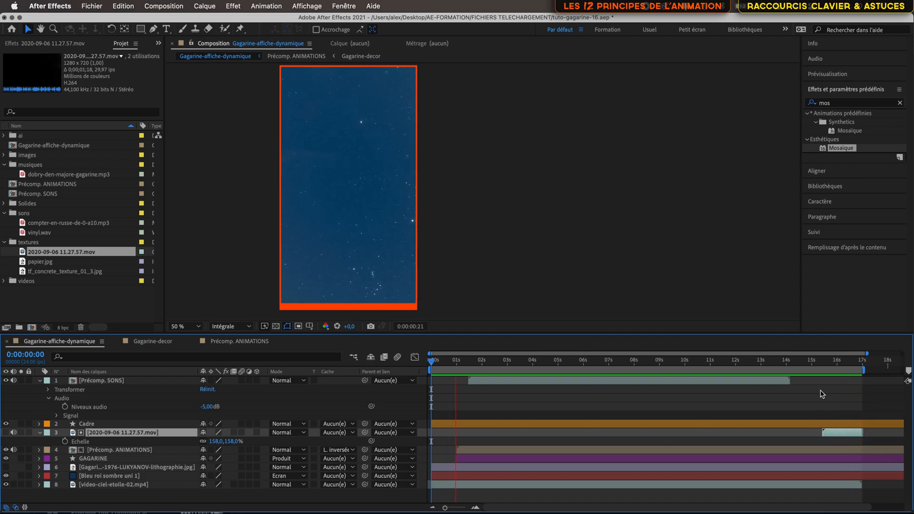
{"action": "left_click", "coordinate": [823, 365]}
{"action": "left_click_drag", "start_coordinate": [828, 369], "coordinate": [721, 377]}
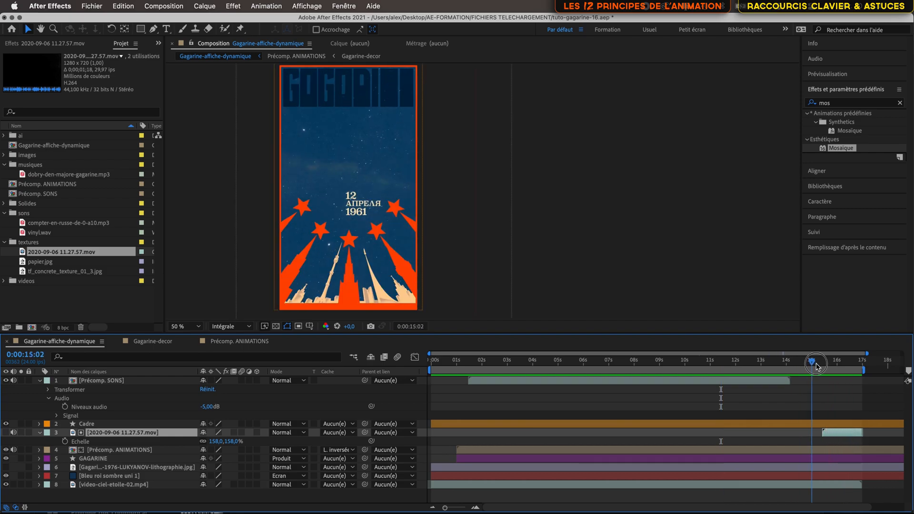
Step: Shift the closing Tracé and Echelle keyframes of the GAGARINE layer earlier so that the last Tracé keyframes fall at about 0:00:15:13
{"action": "left_click", "coordinate": [826, 368]}
{"action": "left_click_drag", "start_coordinate": [826, 366], "coordinate": [826, 367]}
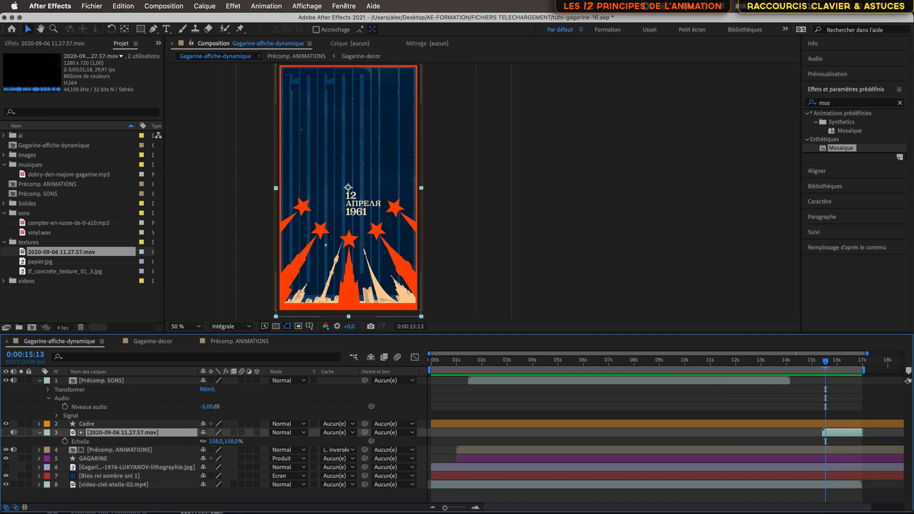
{"action": "left_click", "coordinate": [809, 460]}
{"action": "key", "text": "u"}
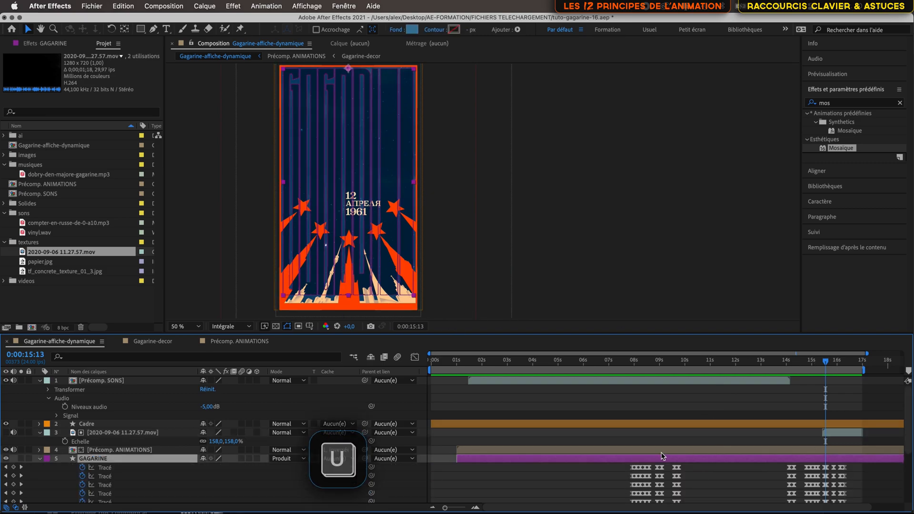
{"action": "scroll", "coordinate": [758, 460], "scroll_direction": "down", "scroll_amount": 10}
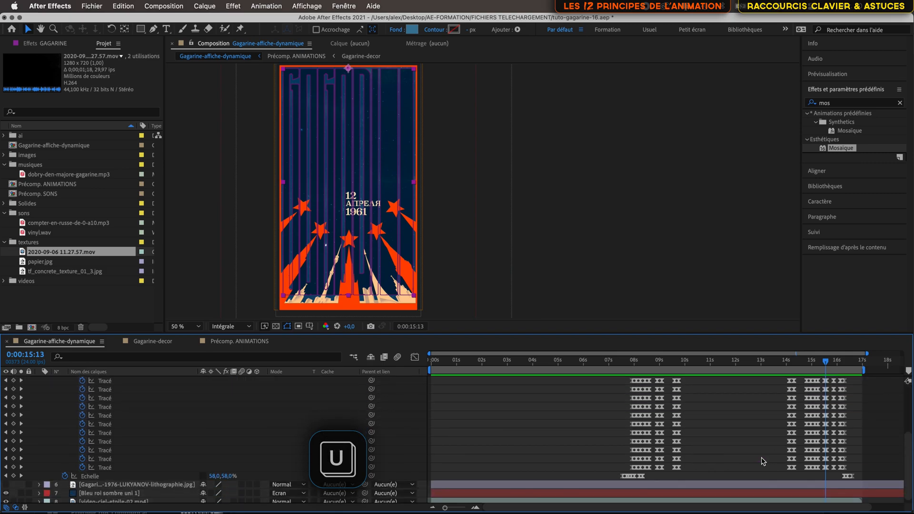
{"action": "scroll", "coordinate": [762, 460], "scroll_direction": "up", "scroll_amount": 1}
{"action": "left_click_drag", "start_coordinate": [877, 390], "coordinate": [774, 487]}
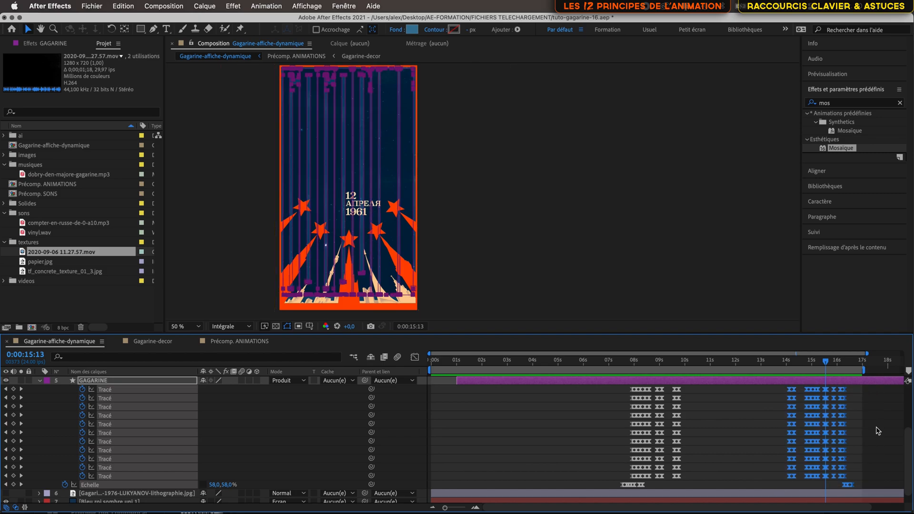
{"action": "left_click_drag", "start_coordinate": [846, 393], "coordinate": [826, 396]}
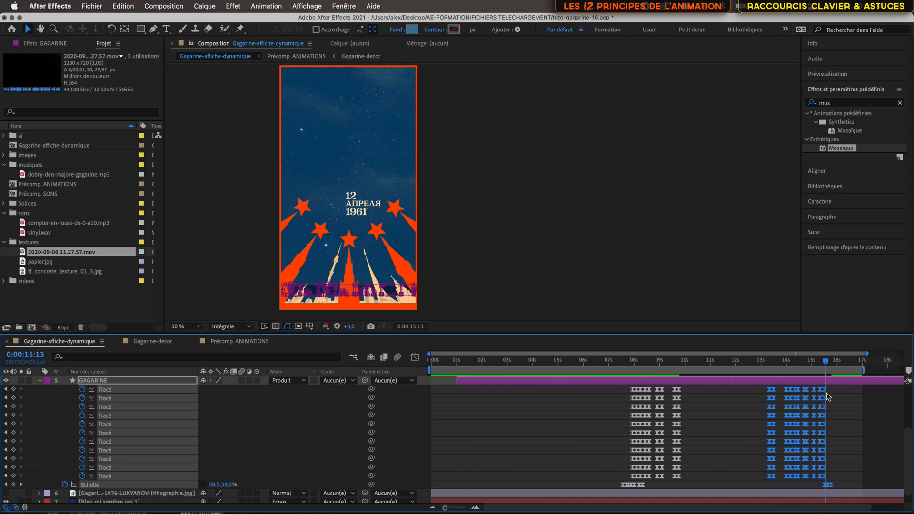
Step: Play back the retimed animation and scrub around the title's entrance between 0:00:07:09 and 0:00:08:14
{"action": "left_click_drag", "start_coordinate": [827, 365], "coordinate": [650, 365]}
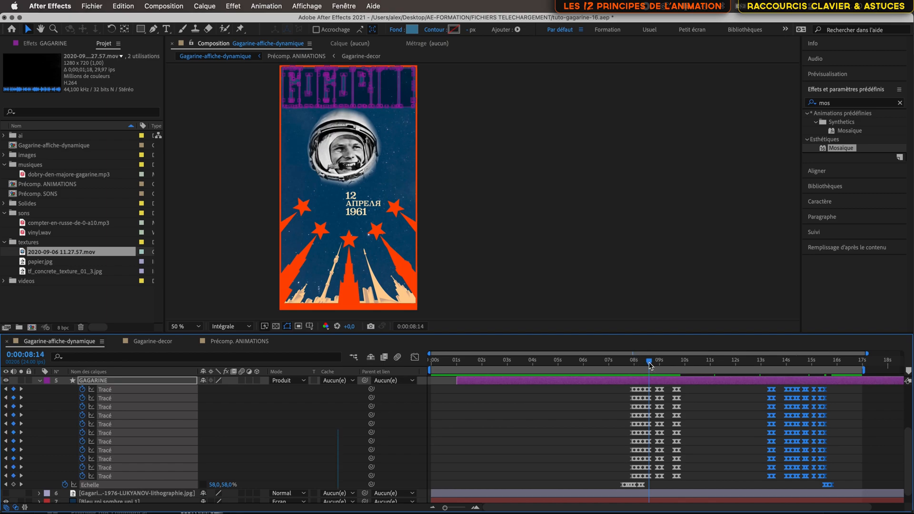
{"action": "key", "text": "space"}
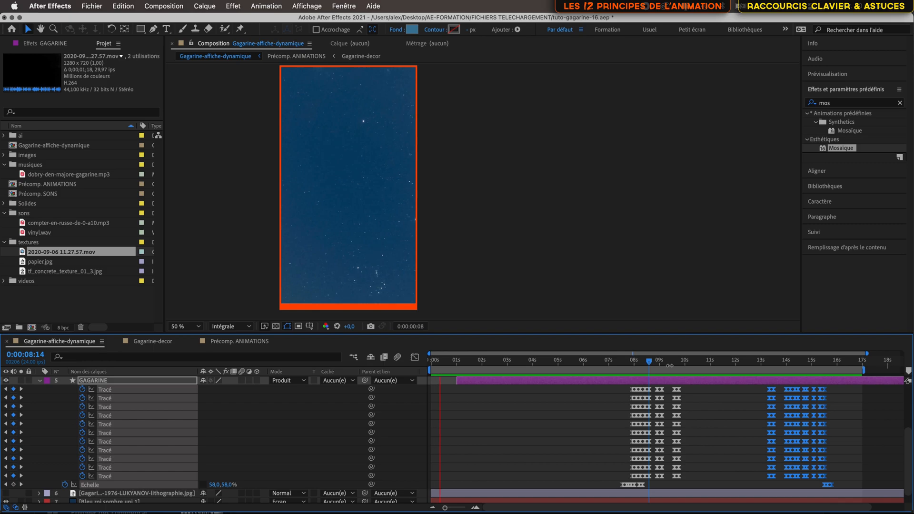
{"action": "left_click_drag", "start_coordinate": [652, 362], "coordinate": [621, 398]}
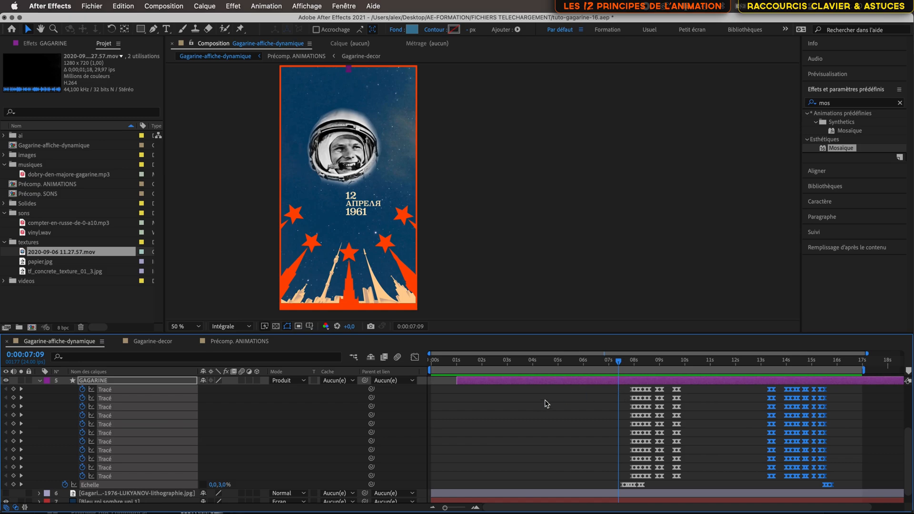
Step: Collapse the GAGARINE layer's keyframes, return to 0:00:00:00 and save the project
{"action": "key", "text": "u"}
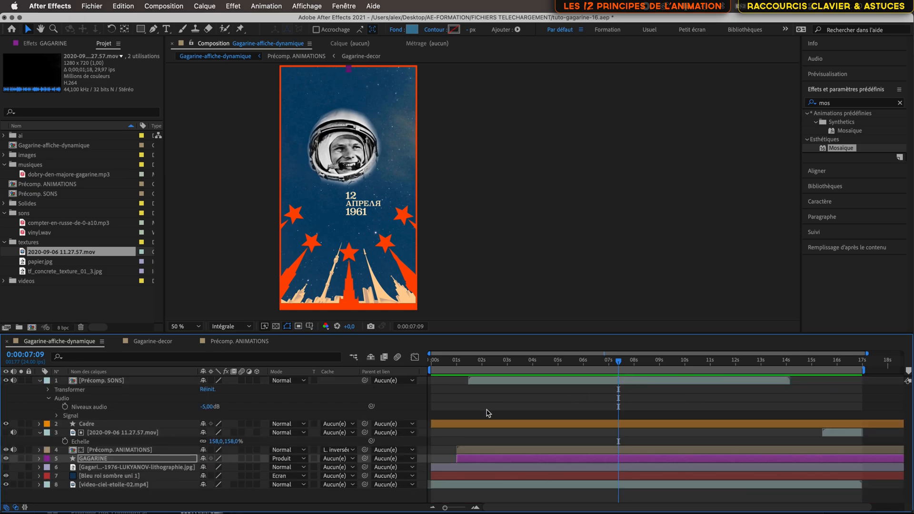
{"action": "left_click_drag", "start_coordinate": [619, 364], "coordinate": [430, 364]}
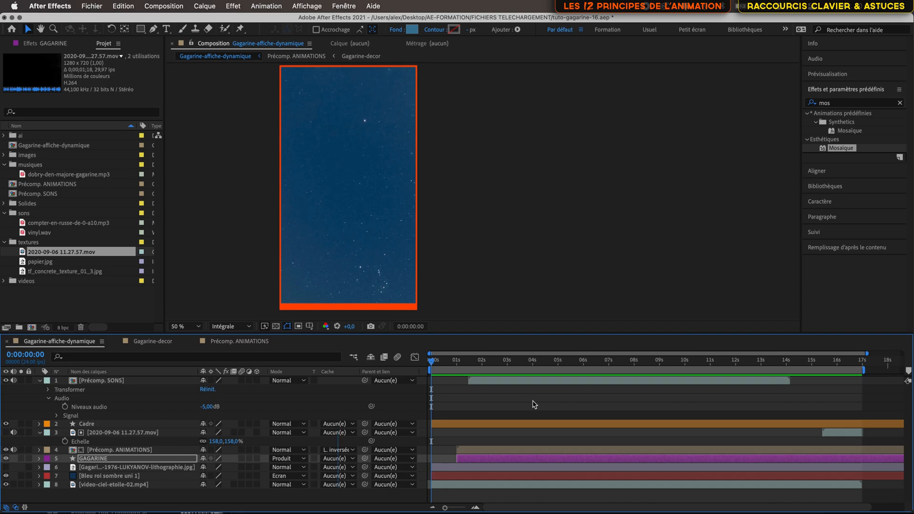
{"action": "key", "text": "super+s"}
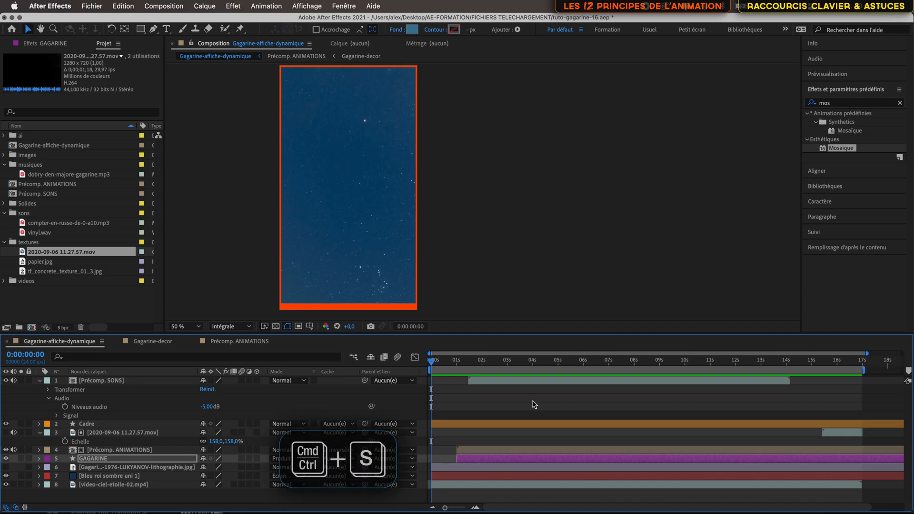